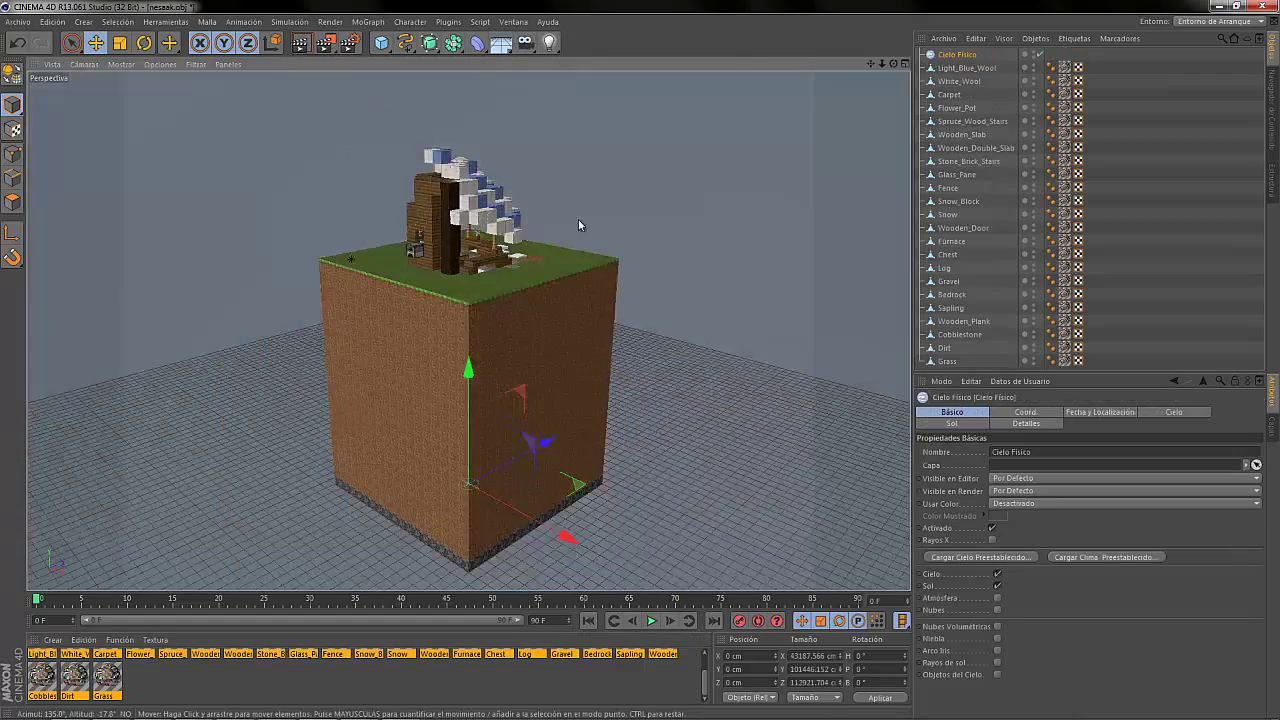
Set the render output width to 1920 pixels.
alt+drag(629, 359, 453, 347)
scroll(453, 347, up, 5)
drag(894, 64, 640, 360)
click(349, 43)
drag(307, 69, 77, 47)
text(1920)
key(Tab)
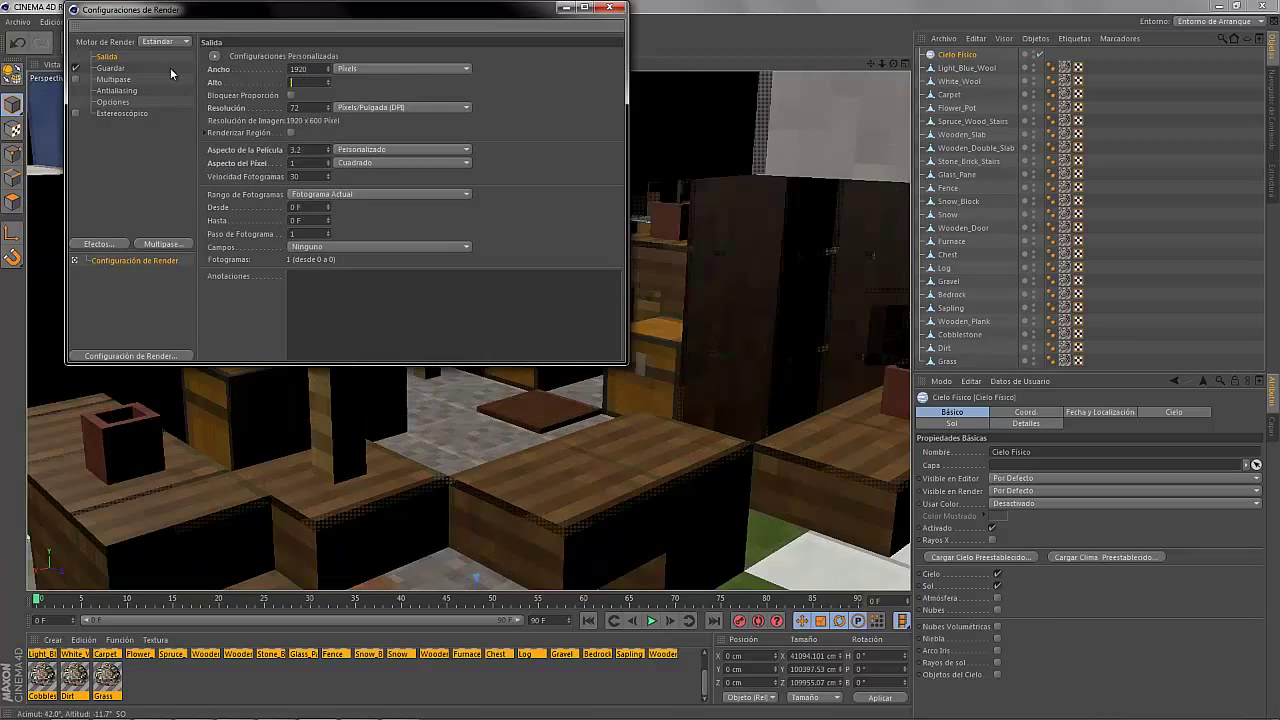
Set the rendered image to save on the desktop under the file name BBernard.
click(109, 70)
click(613, 81)
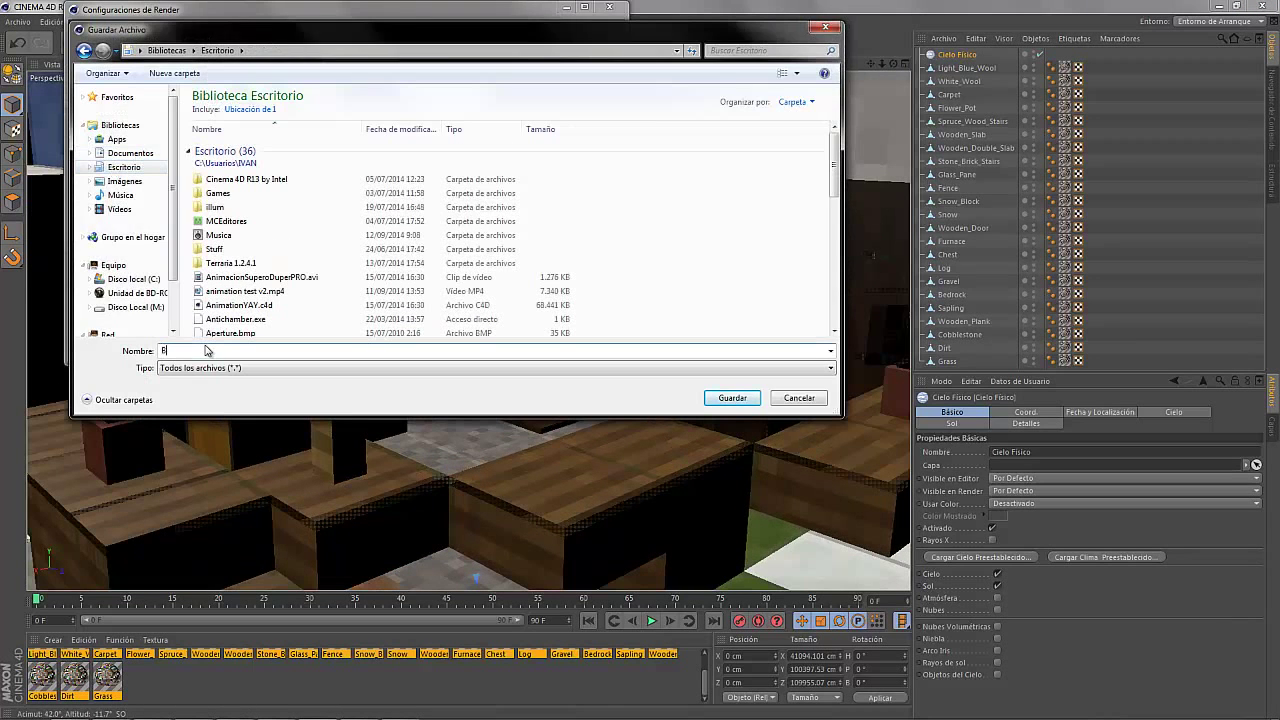
click(731, 399)
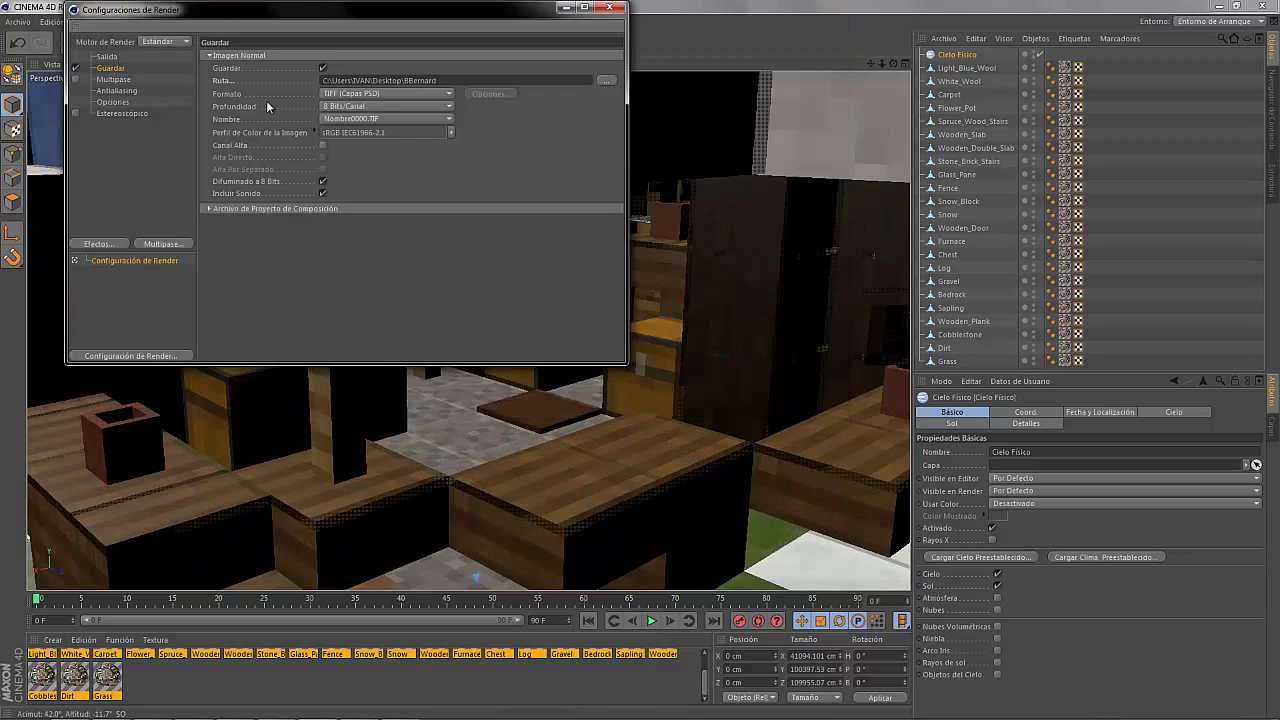
click(340, 230)
Add the Global Illumination and Ambient Occlusion effects to the render settings.
click(108, 244)
click(174, 477)
click(101, 245)
click(191, 509)
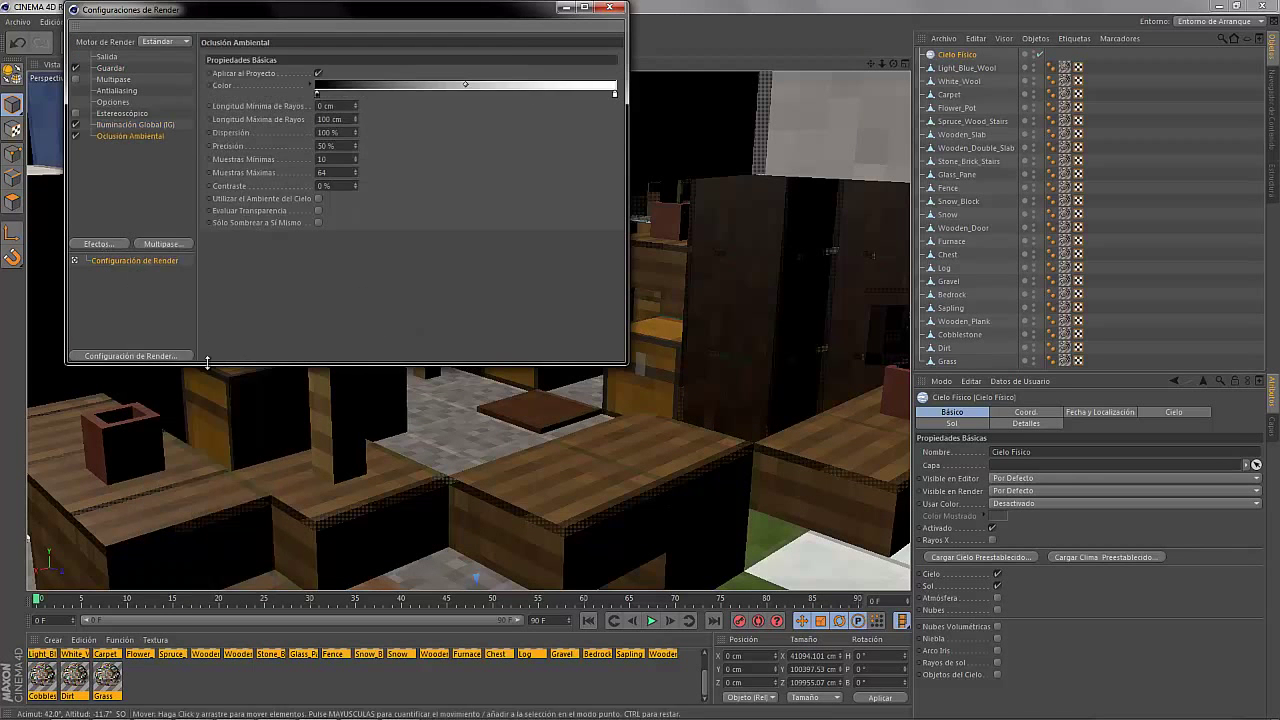
click(608, 9)
Test-render the current view and add a camera framed on the shop's interior.
click(301, 43)
drag(870, 64, 639, 301)
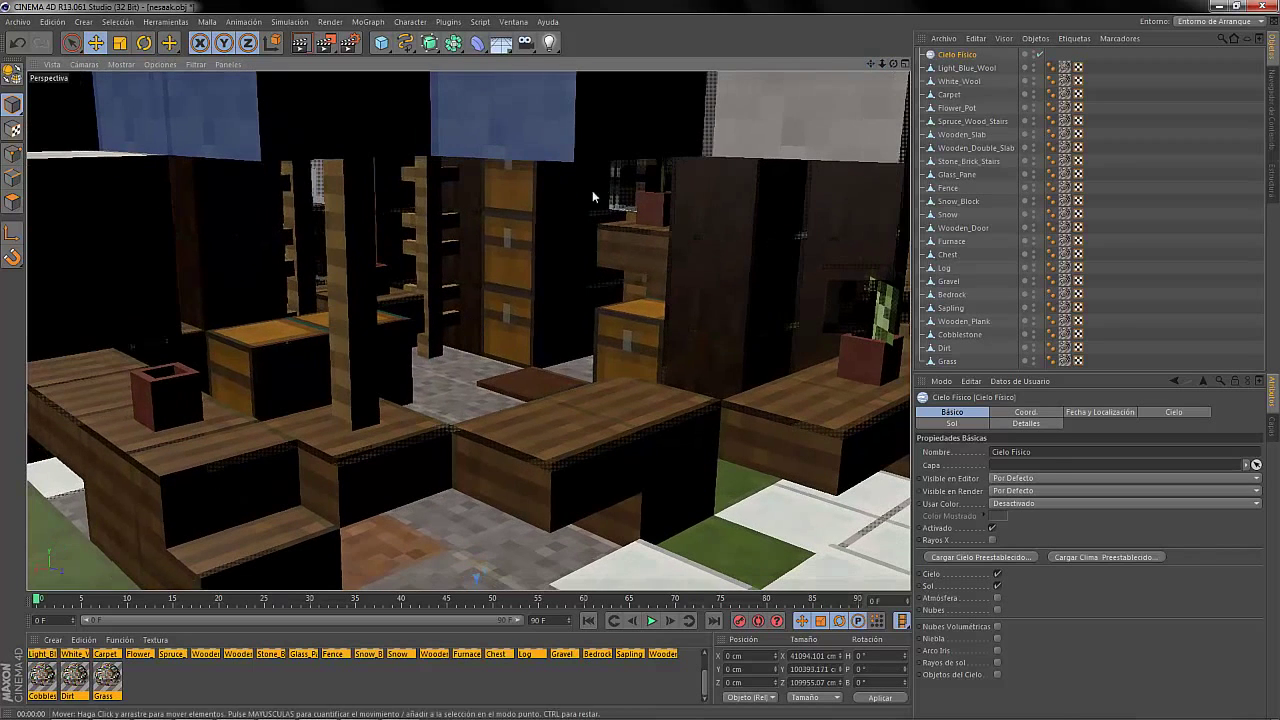
click(524, 43)
Delete the imported Chest object from inside the shop.
alt+right_drag(483, 298, 617, 370)
alt+drag(617, 370, 594, 251)
click(206, 315)
alt+middle_drag(206, 315, 252, 302)
key(Delete)
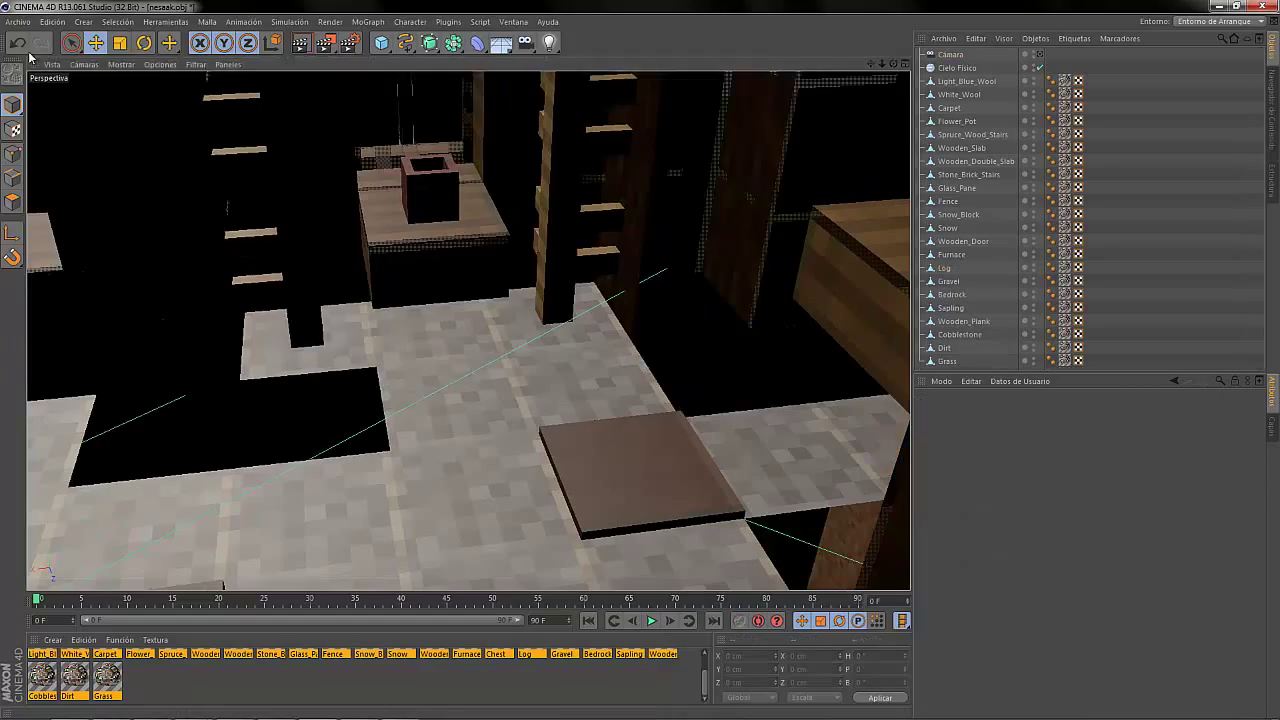
Load the Chest model from the Decoration category of the TumbaBits Minecraft Model Pack.
key(ctrl+shift+o)
click(91, 46)
double_click(175, 148)
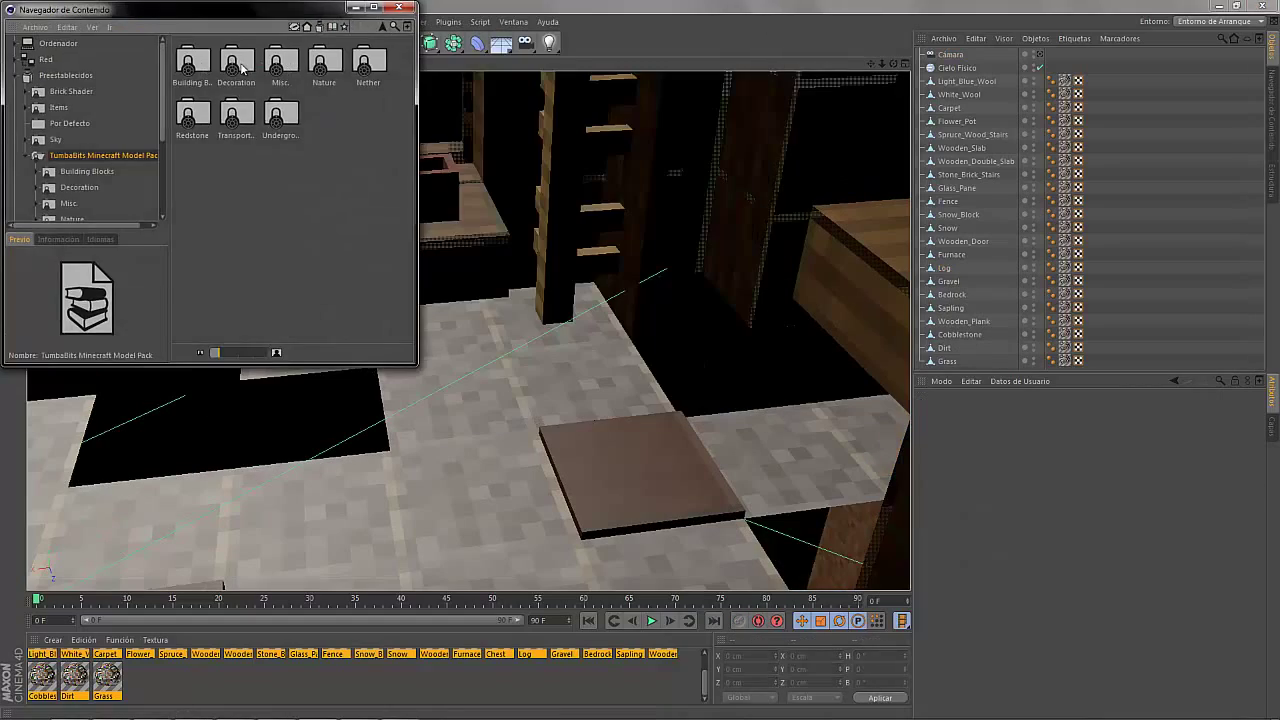
double_click(241, 67)
double_click(241, 169)
click(403, 8)
Raise the new chest model from the base of the terrain block towards the shop.
scroll(639, 358, down, 15)
drag(466, 536, 468, 226)
scroll(540, 300, up, 10)
scroll(549, 286, up, 10)
drag(893, 64, 850, 40)
click(577, 215)
Set the physical sky's time to 13:00 and add an omni light raised into the shop.
click(957, 81)
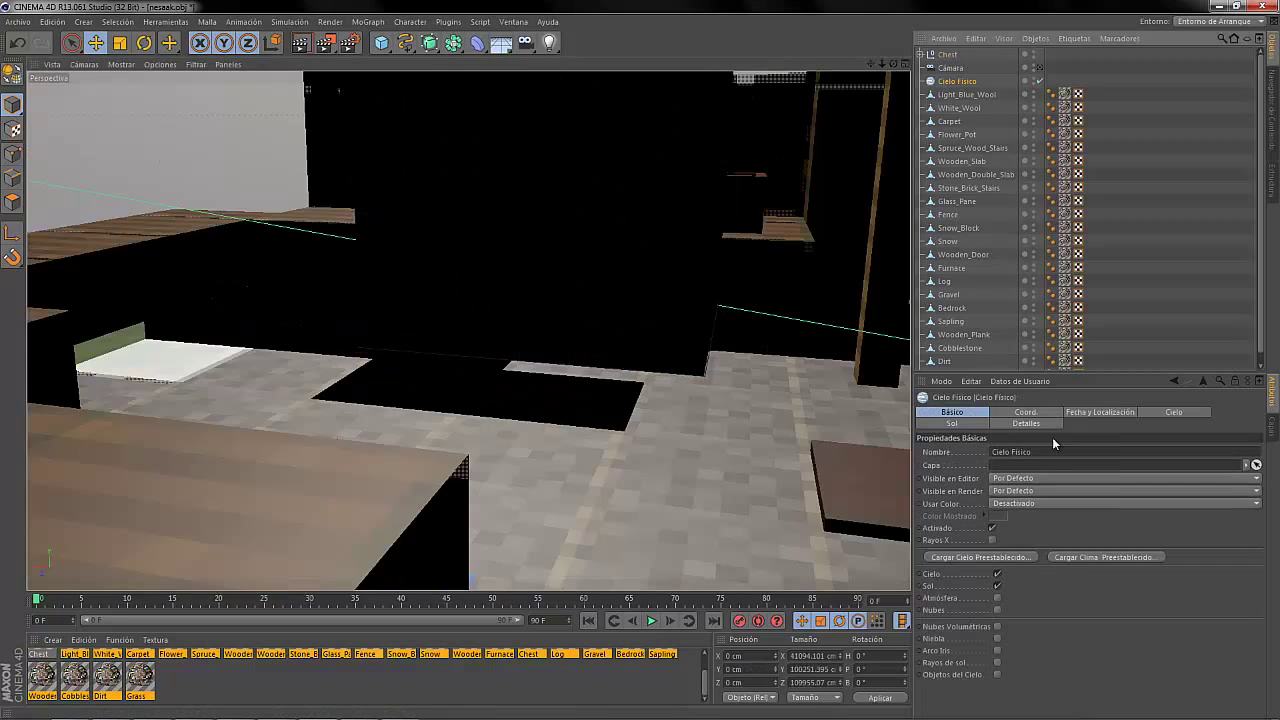
click(1110, 410)
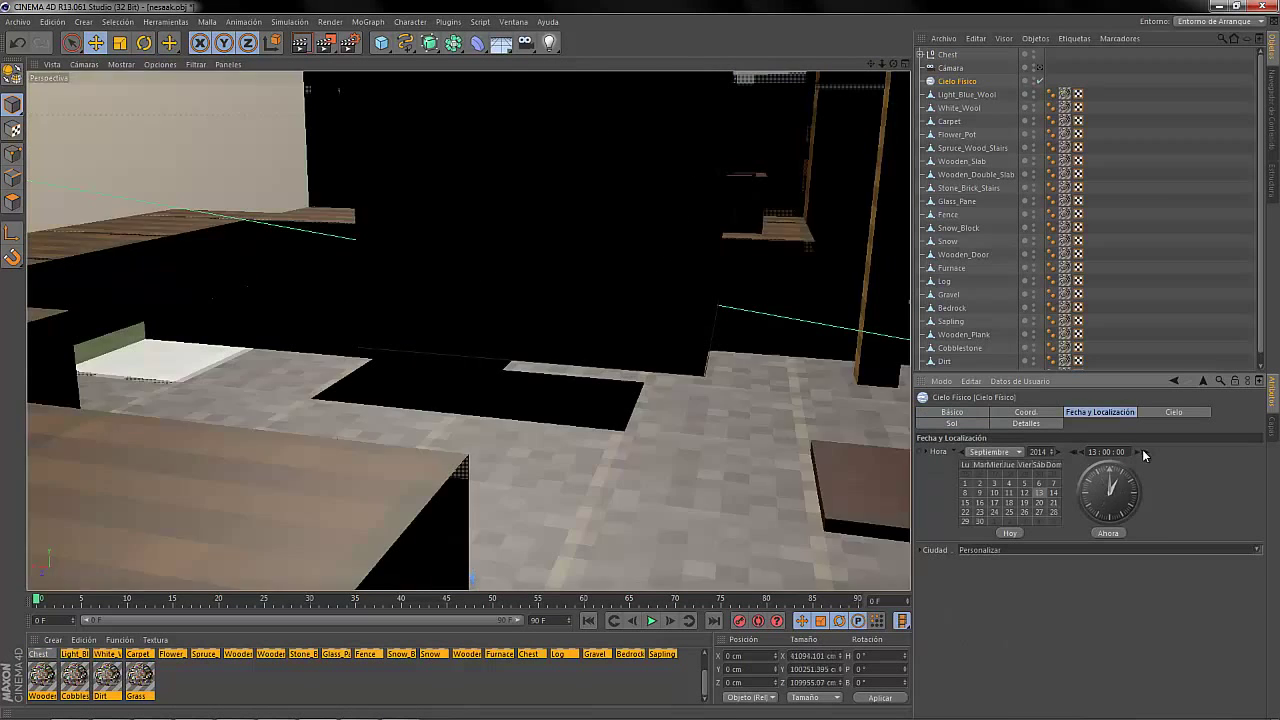
click(549, 43)
scroll(640, 371, down, 10)
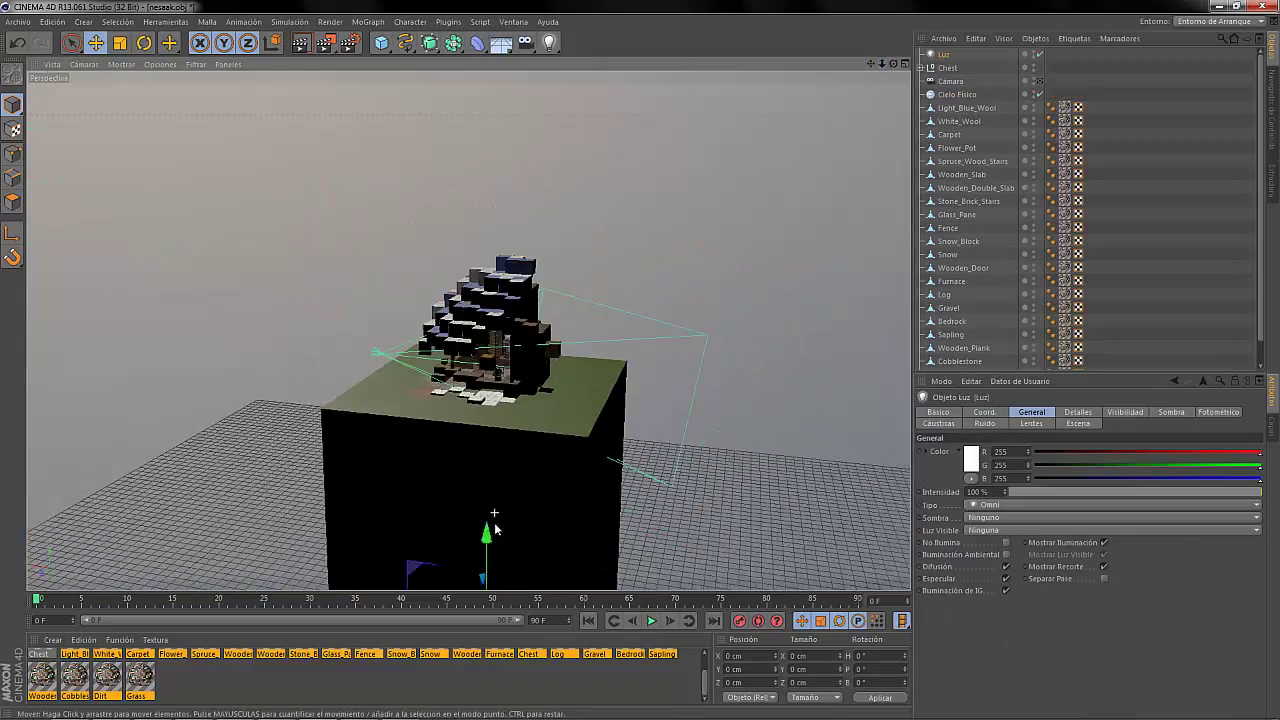
drag(490, 520, 492, 275)
scroll(508, 357, up, 4)
scroll(508, 357, up, 8)
Move the chest model along its axes into place on the shop's interior floor.
click(494, 361)
click(946, 68)
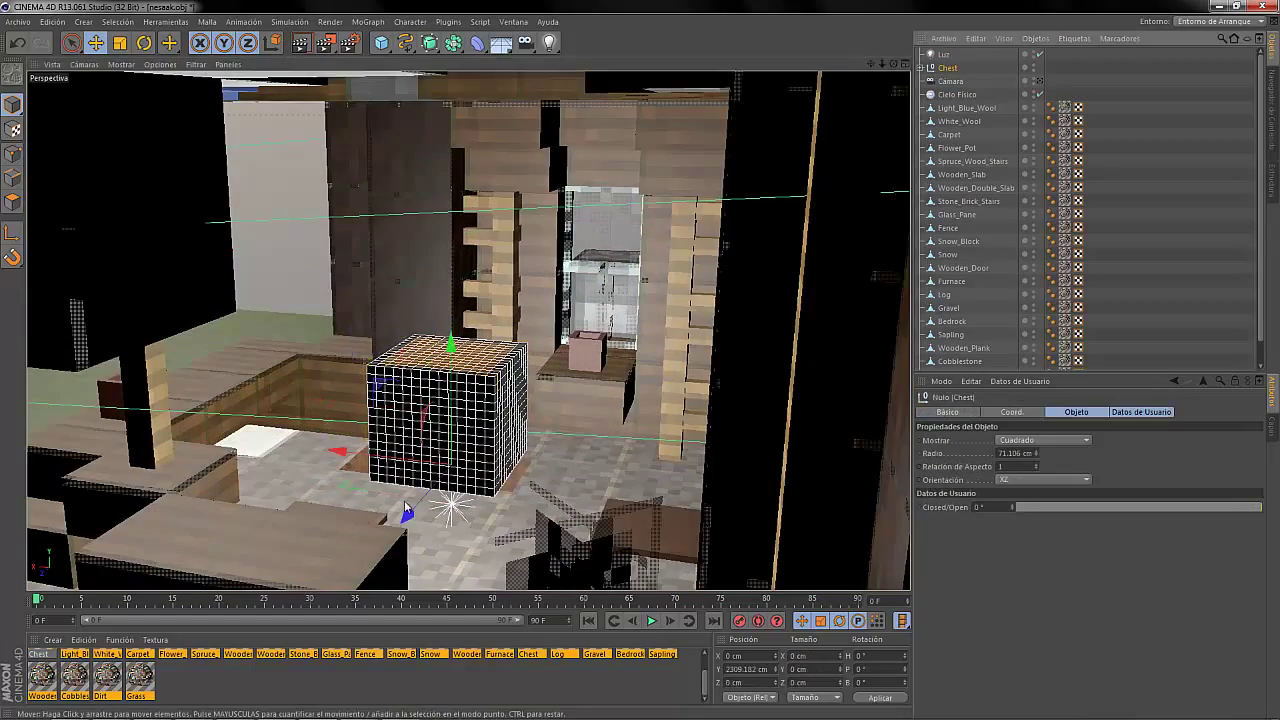
drag(405, 514, 500, 430)
scroll(515, 395, up, 4)
drag(529, 371, 345, 364)
drag(462, 250, 462, 316)
drag(385, 460, 363, 520)
drag(894, 65, 1100, 75)
drag(800, 425, 723, 417)
drag(894, 66, 889, 69)
drag(443, 360, 580, 225)
drag(690, 212, 897, 217)
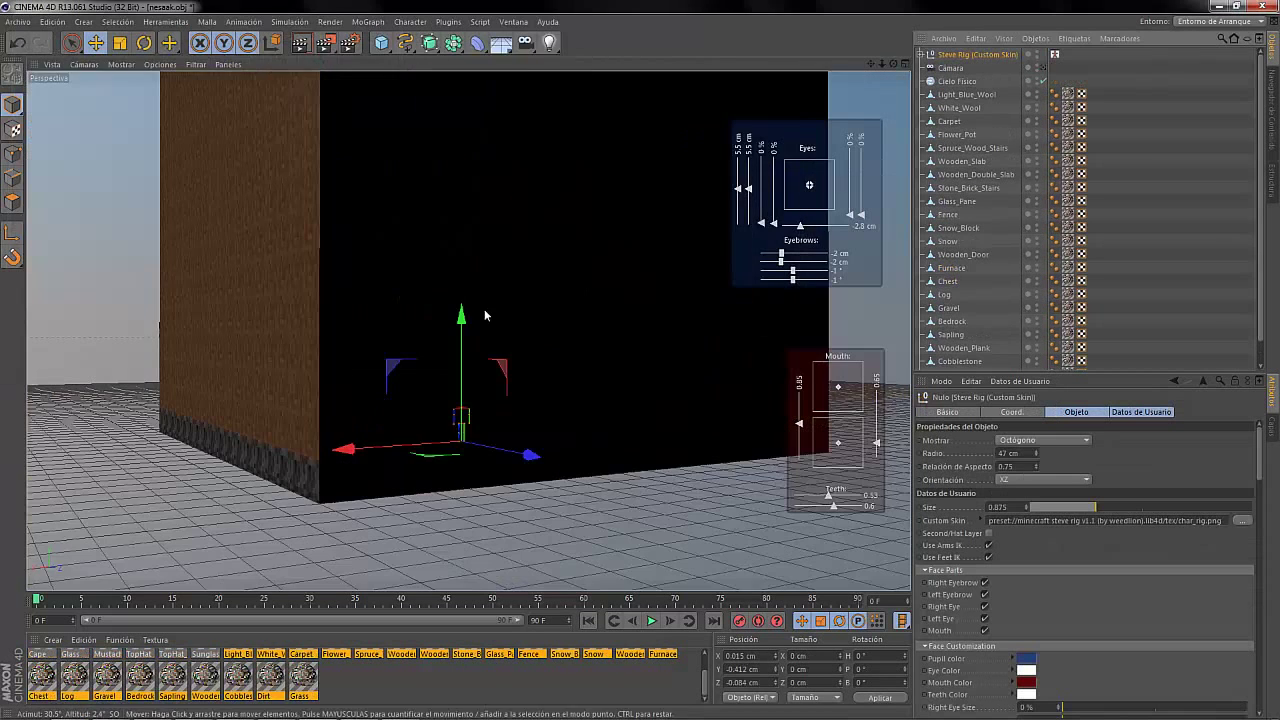
Raise the Steve rig from the base of the terrain block up to the shop.
drag(461, 316, 462, 42)
drag(871, 64, 860, 560)
drag(449, 550, 450, 149)
drag(882, 64, 930, 90)
drag(548, 240, 517, 331)
Set the Steve rig's size to 0.92 and move it inside the shop to about X 155 cm, Z 58 cm.
mouse_move(1096, 507)
mouse_down()
mouse_move(1115, 508)
mouse_move(1100, 501)
mouse_up()
drag(414, 445, 351, 463)
drag(882, 64, 636, 355)
drag(448, 495, 533, 425)
drag(402, 462, 298, 464)
Lower the Steve rig onto the shop floor, to about Y 2200 cm.
alt+right_drag(300, 466, 437, 543)
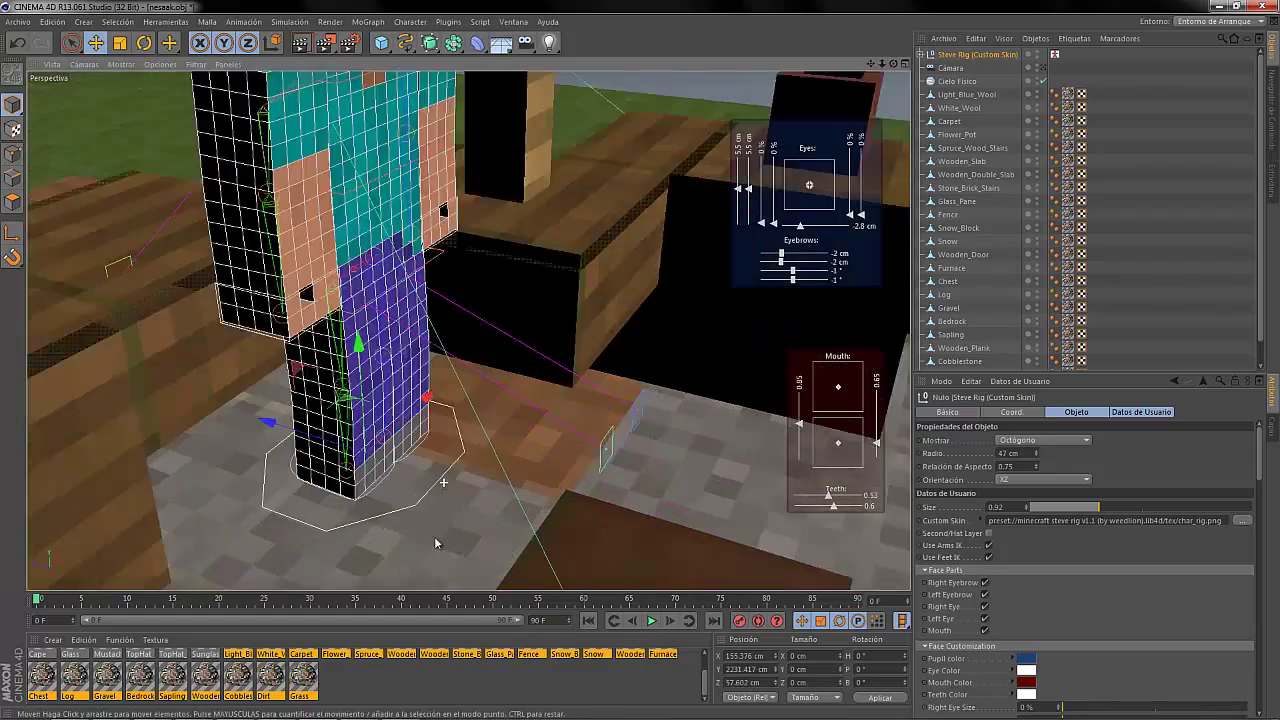
alt+drag(437, 543, 420, 340)
drag(364, 184, 366, 322)
drag(882, 64, 323, 132)
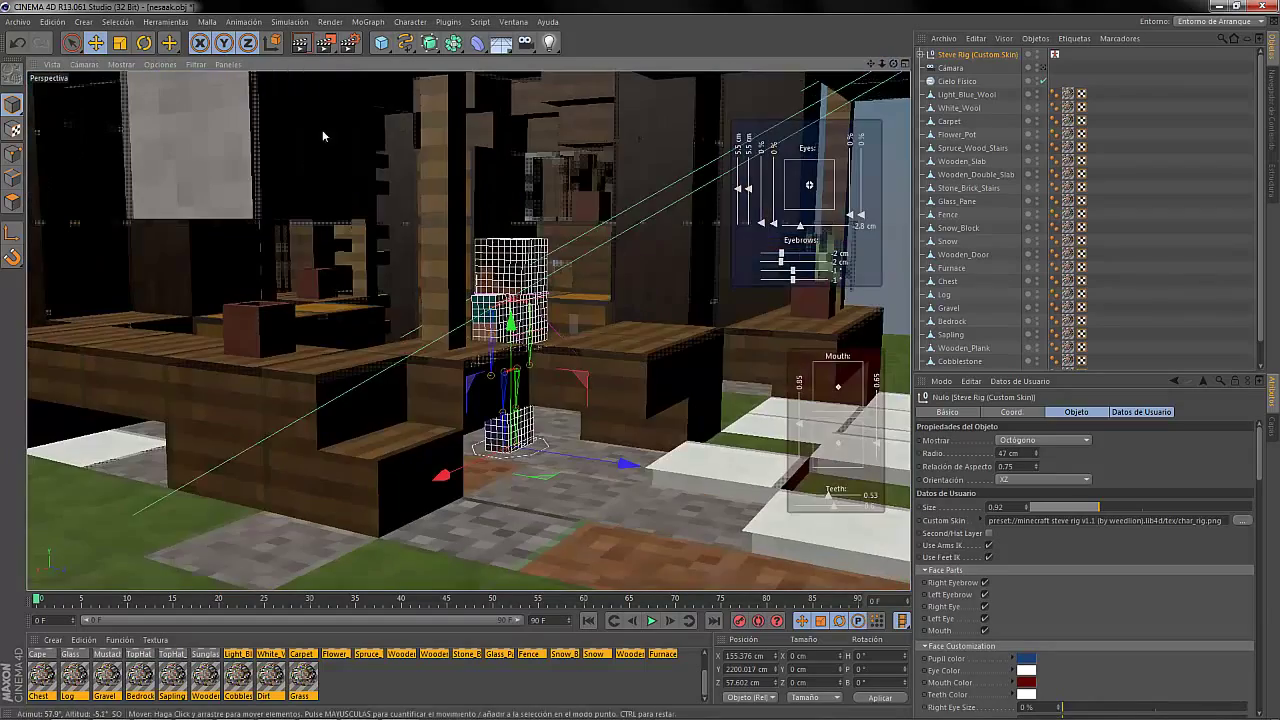
Rotate the Steve rig's heading to about 127° and set its size to 1.04.
click(144, 43)
drag(545, 473, 733, 458)
scroll(747, 337, up, 3)
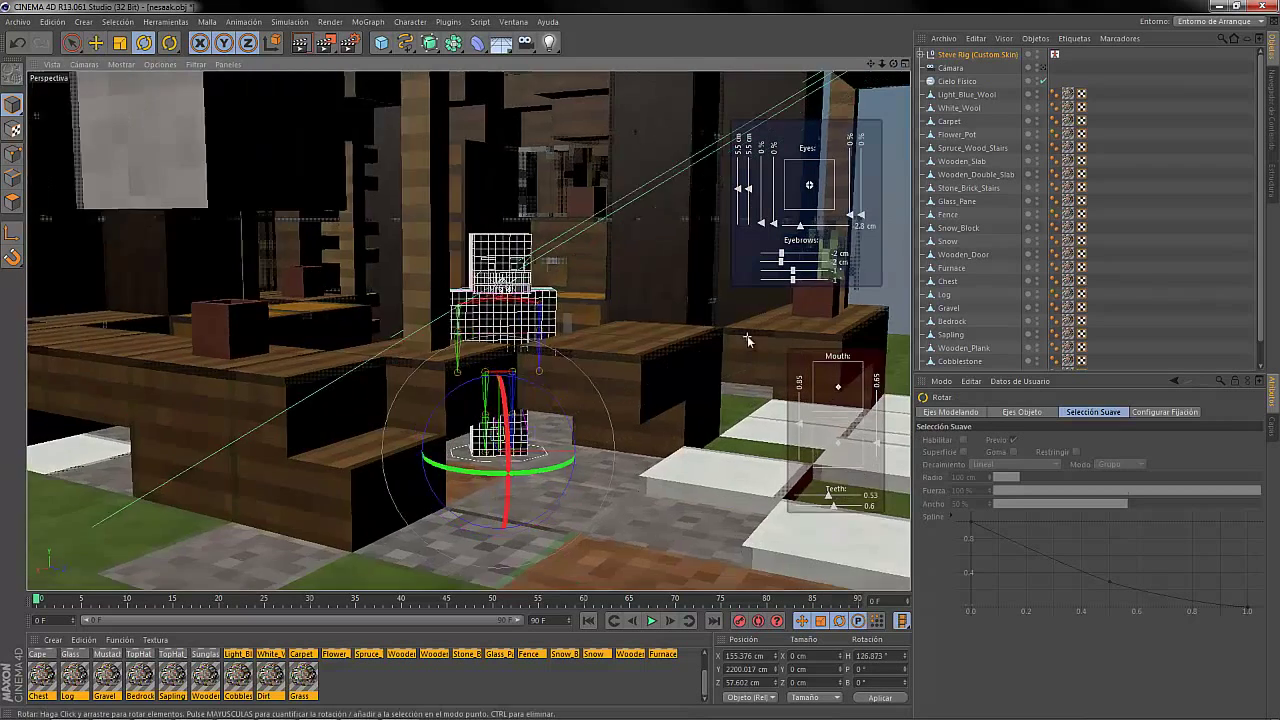
click(976, 56)
drag(1099, 508, 1112, 508)
Preview the character in an interactive render region fitted around its body.
key(alt+r)
drag(468, 200, 468, 142)
drag(246, 301, 309, 301)
drag(690, 301, 636, 302)
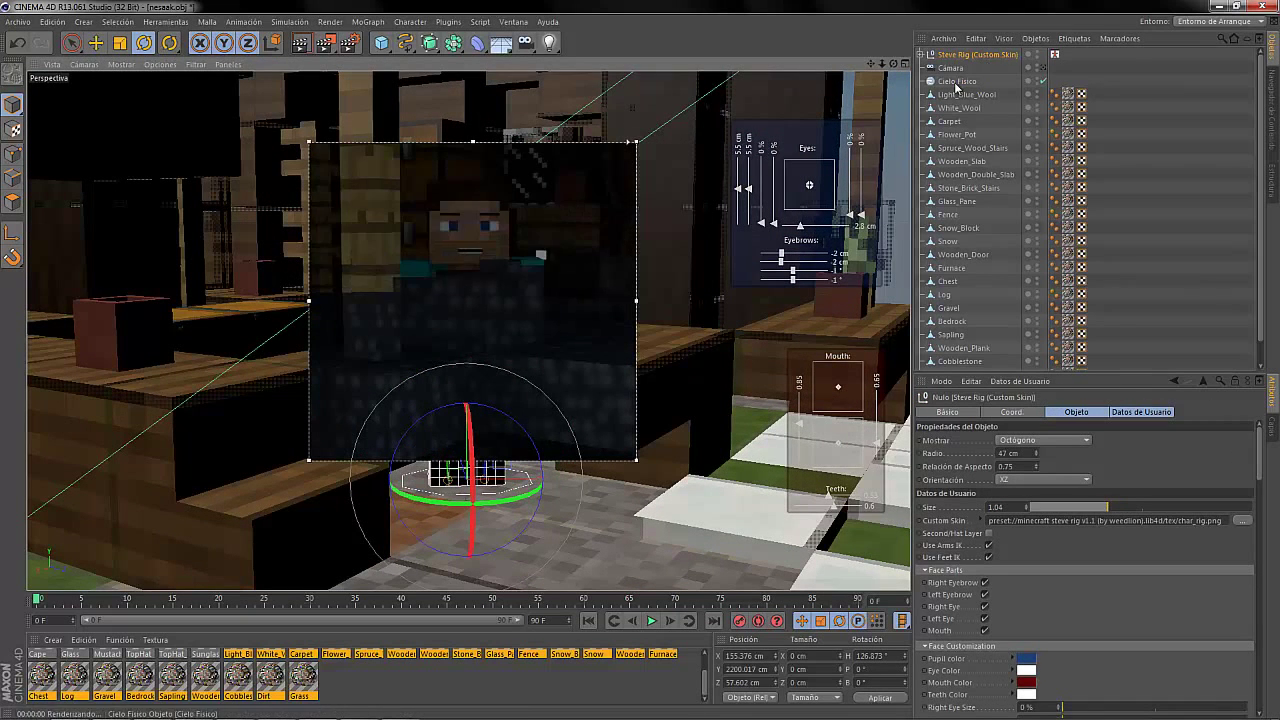
Enable atmosphere, clouds and sun rays on the physical sky.
click(955, 81)
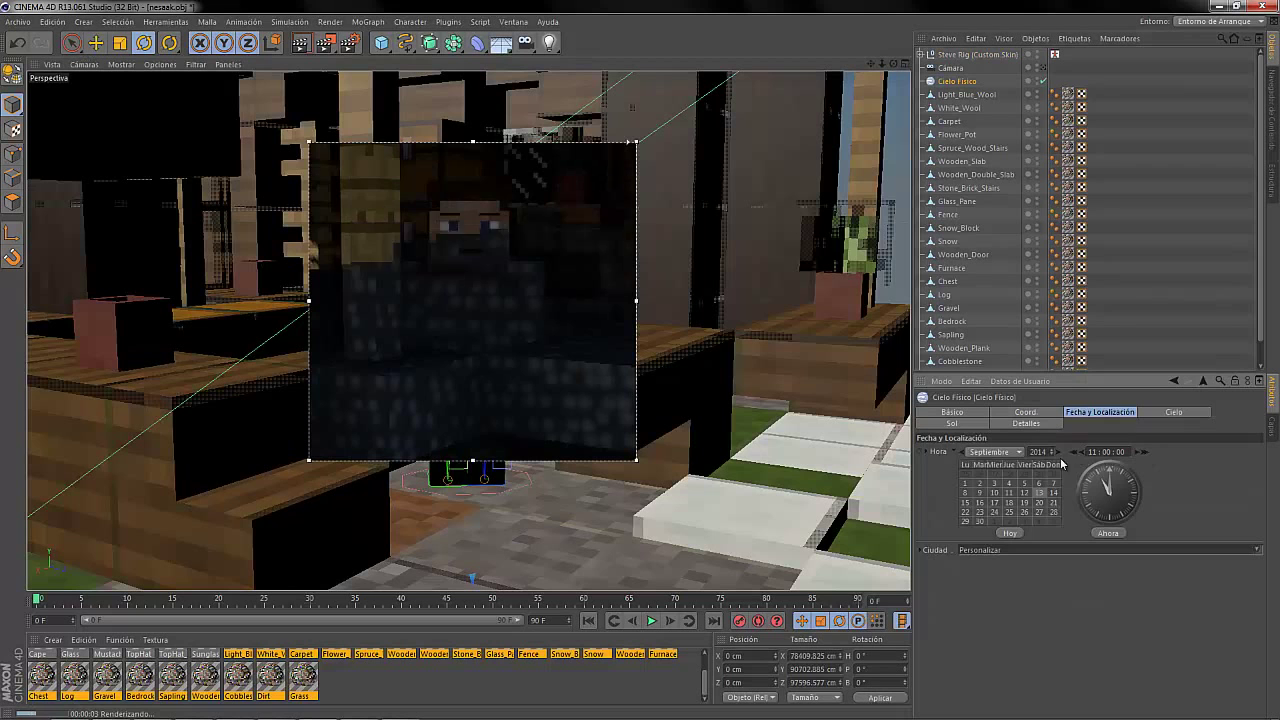
click(954, 423)
click(953, 412)
click(997, 662)
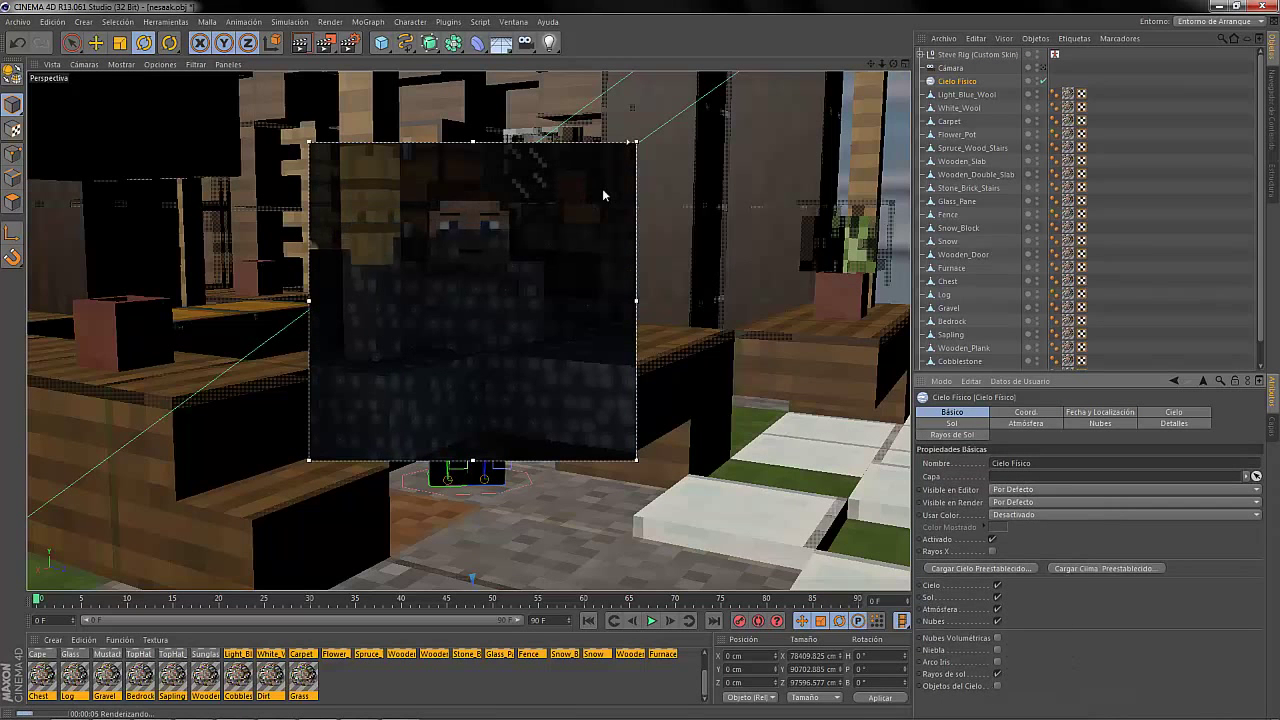
Look through the camera and reframe it on the character behind the shop's counter.
click(547, 259)
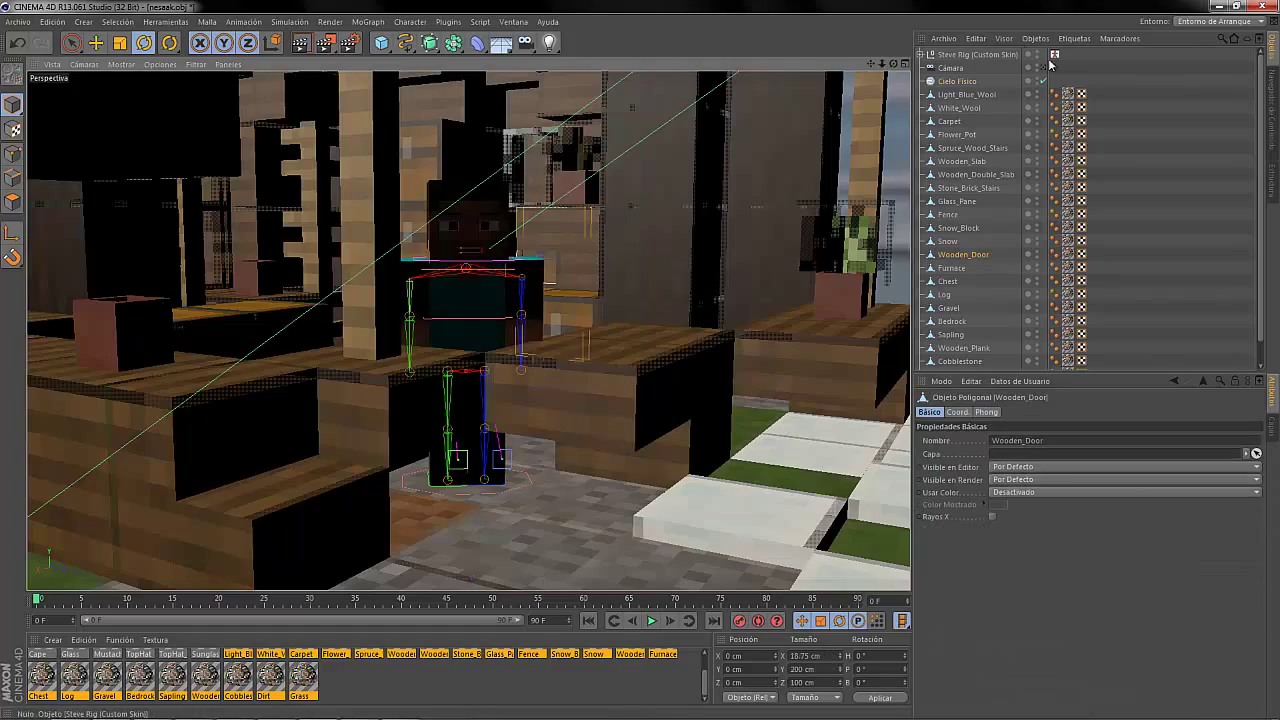
click(1043, 68)
scroll(403, 283, down, 6)
alt+drag(468, 331, 645, 367)
alt+middle_drag(463, 395, 508, 420)
alt+drag(508, 420, 455, 412)
click(508, 335)
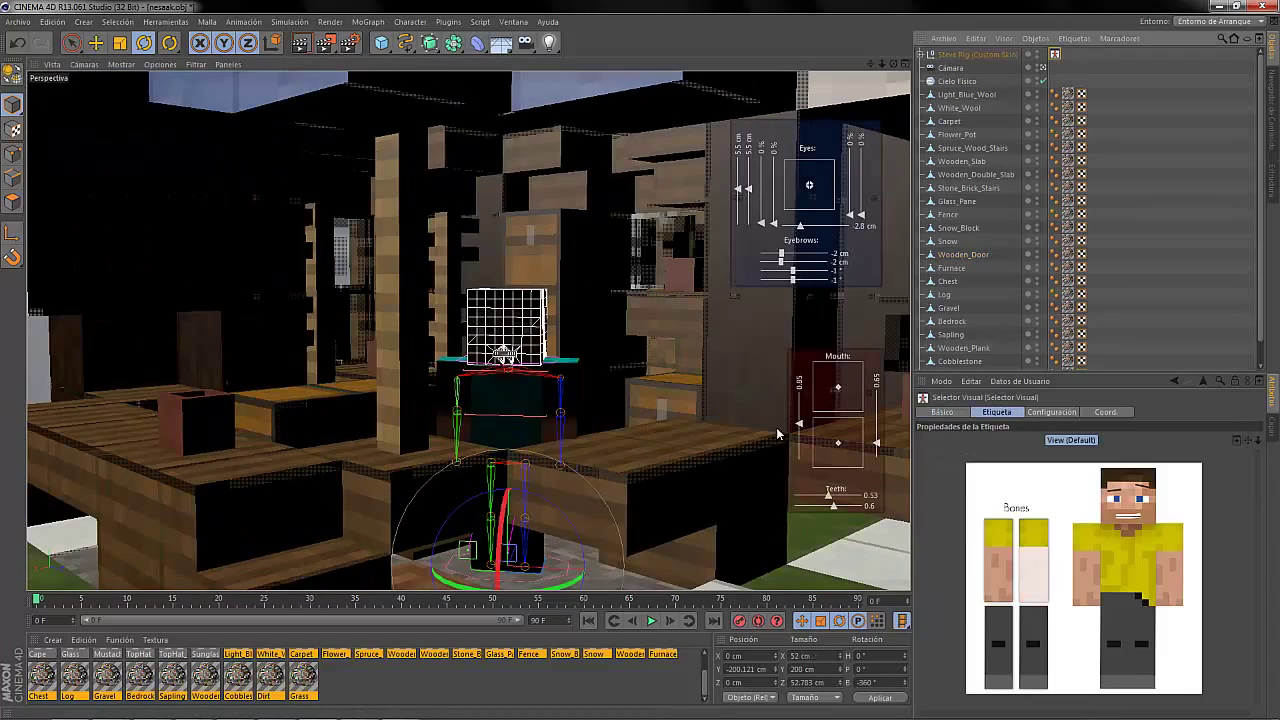
key(ctrl+o)
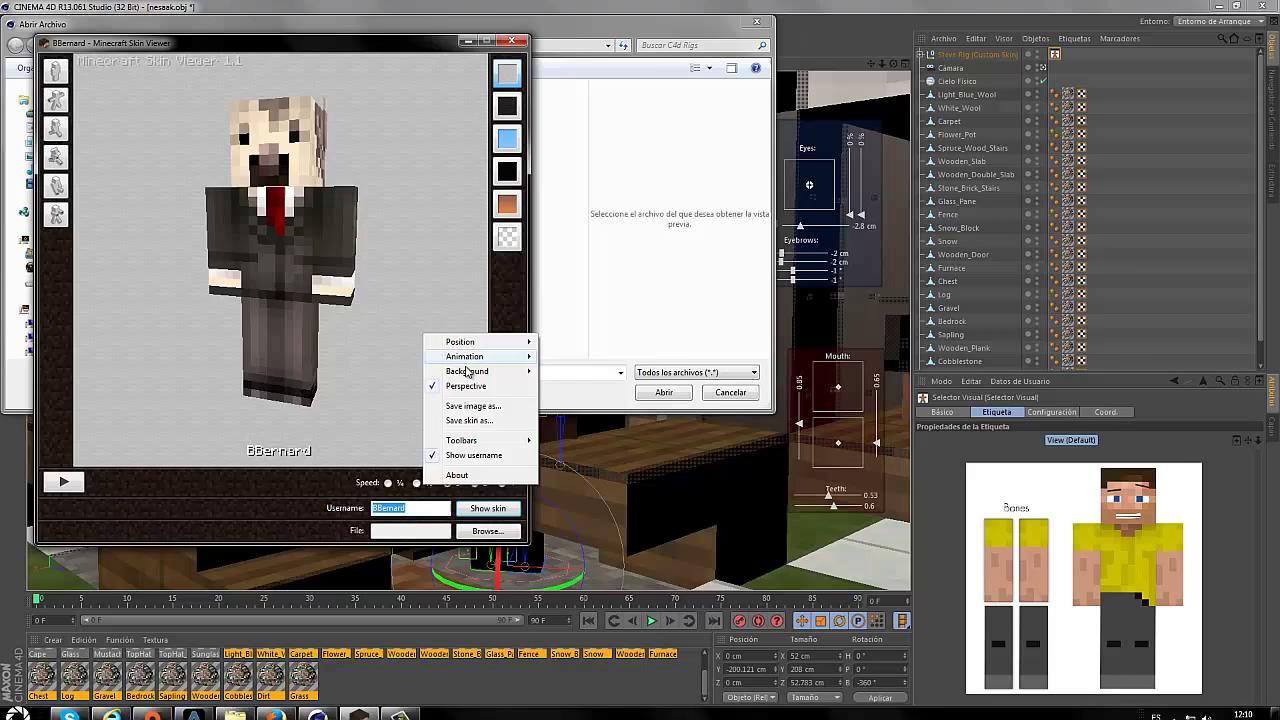
click(457, 374)
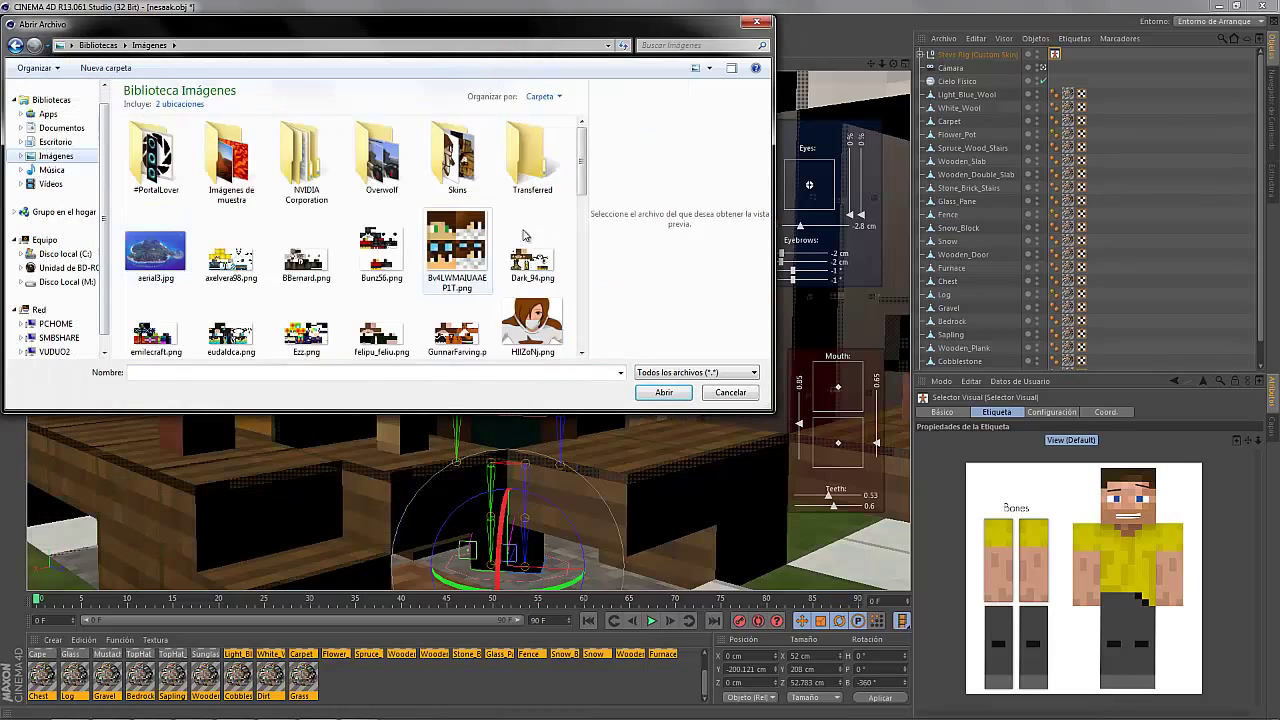
scroll(137, 263, down, 10)
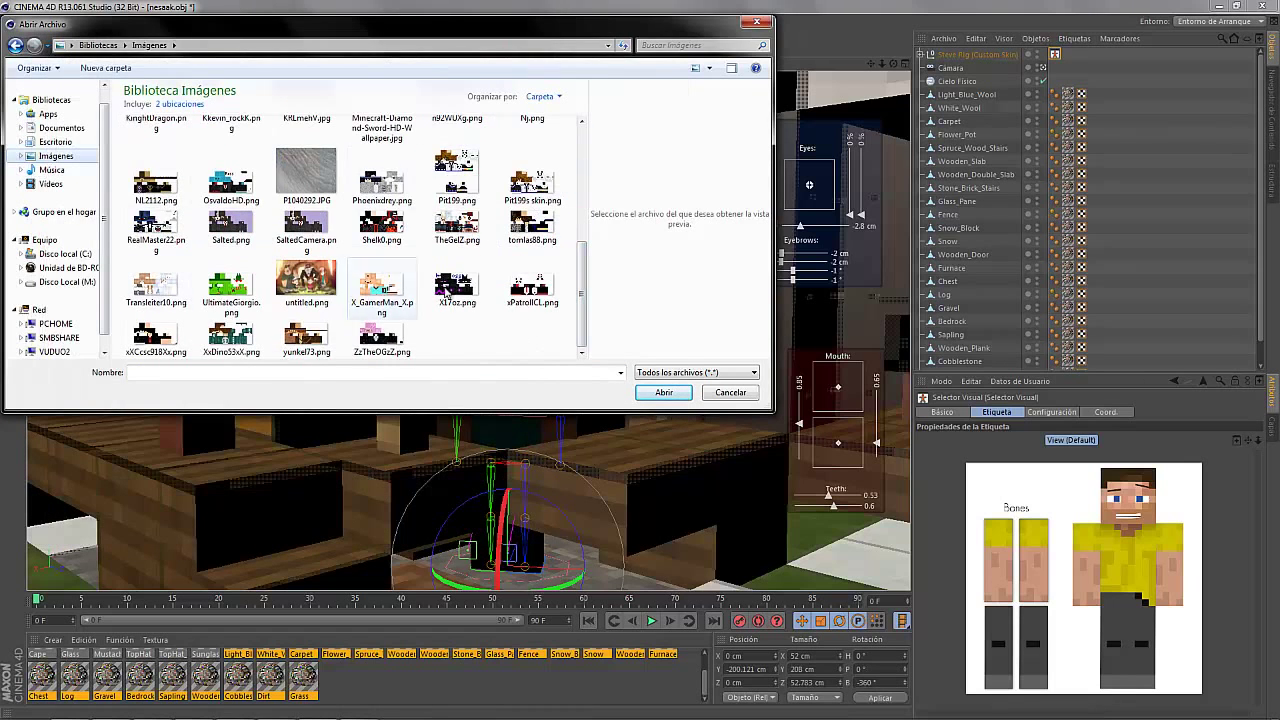
scroll(447, 297, up, 5)
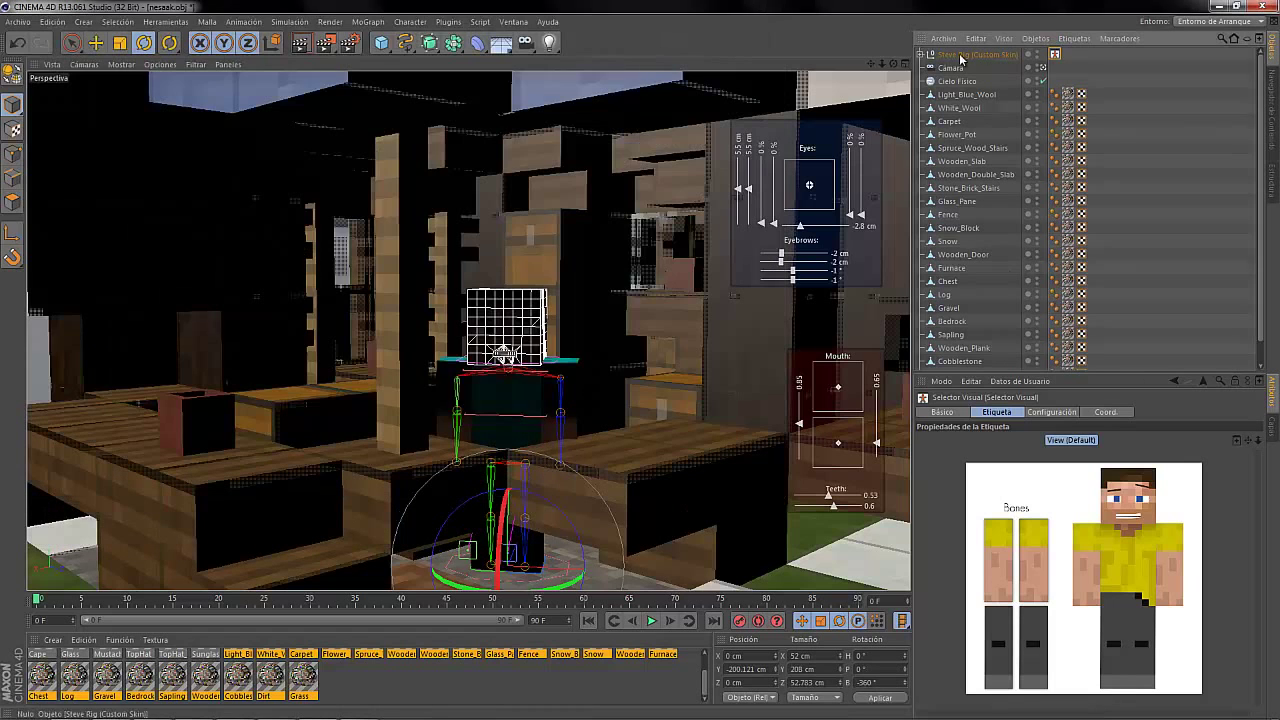
Set the Steve rig's custom skin to BBernard.png from the Images library.
click(962, 59)
click(1144, 412)
click(1242, 454)
double_click(332, 256)
click(670, 412)
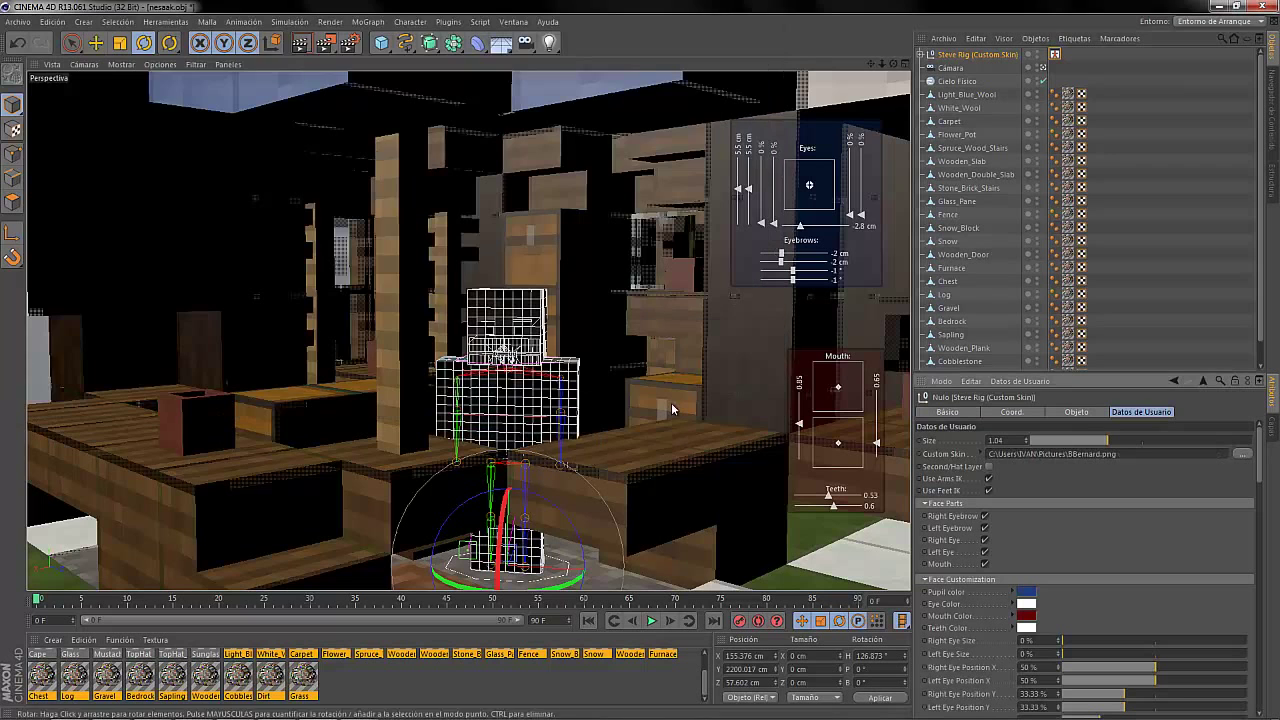
Leave the camera view and check the skinned character in an interactive render region.
click(1043, 68)
scroll(349, 257, up, 3)
key(alt+r)
drag(538, 142, 440, 124)
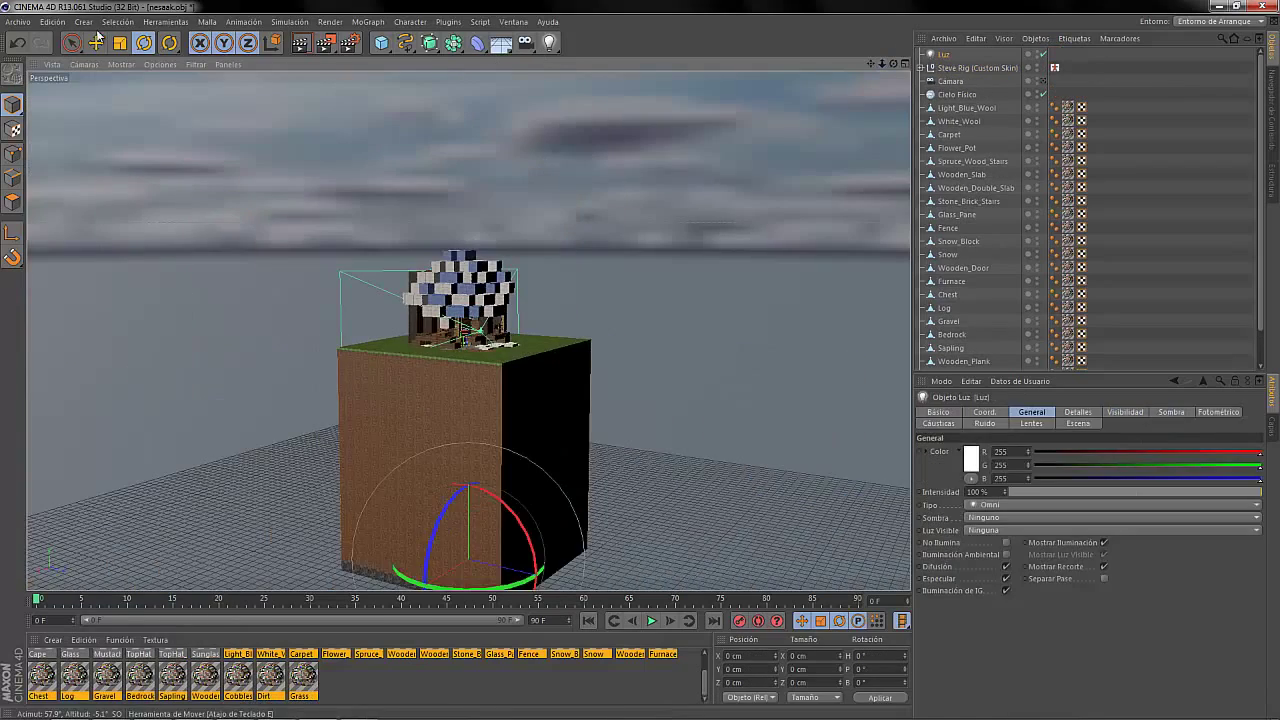
Move the omni light into the shop beside the character, at about X 143, Y 2317, Z 159 cm.
click(97, 42)
drag(468, 444, 468, 231)
scroll(520, 430, up, 12)
drag(386, 464, 340, 481)
drag(421, 432, 430, 440)
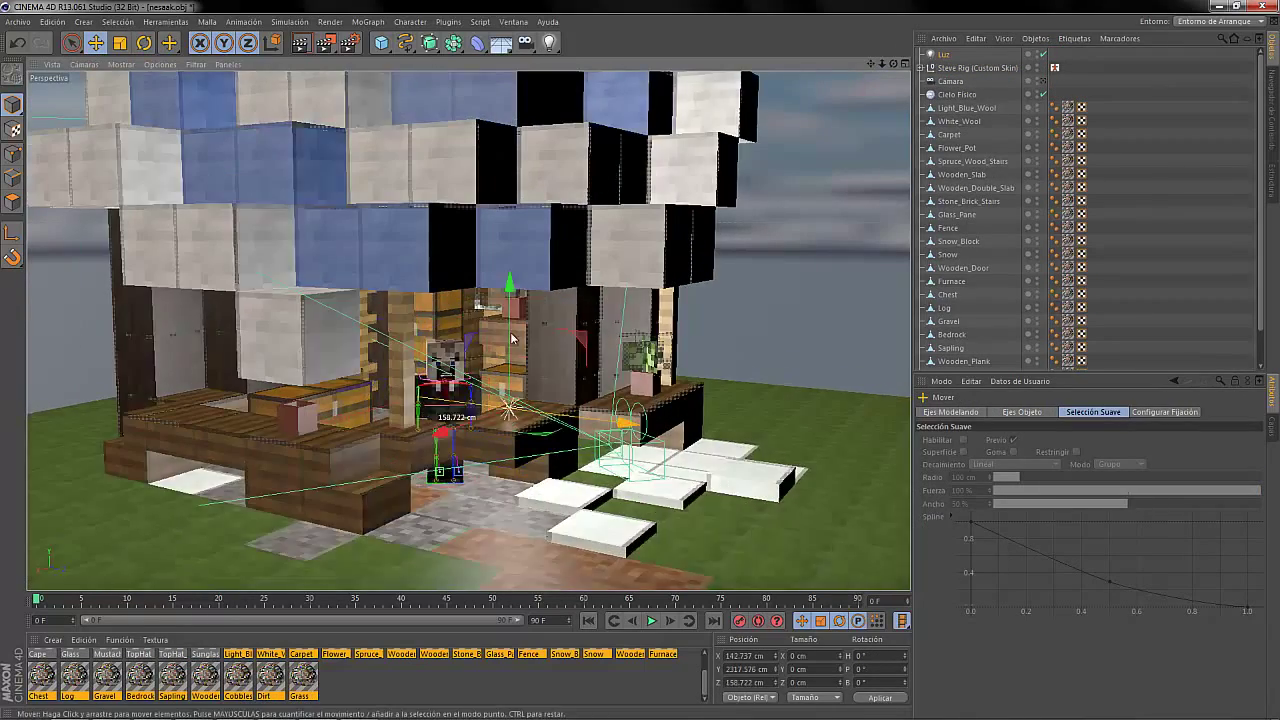
Switch to Windows Explorer and widen the file list of the desktop folder.
scroll(462, 480, up, 10)
click(233, 702)
click(1262, 6)
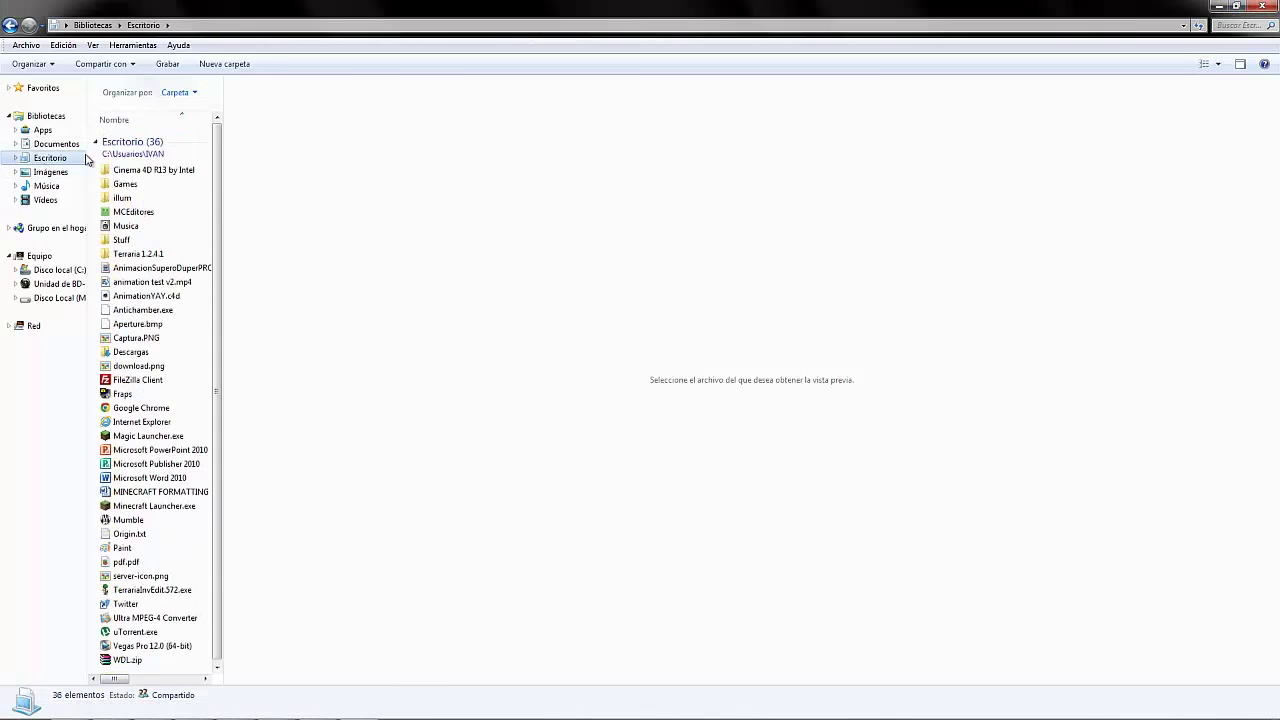
drag(223, 222, 1076, 222)
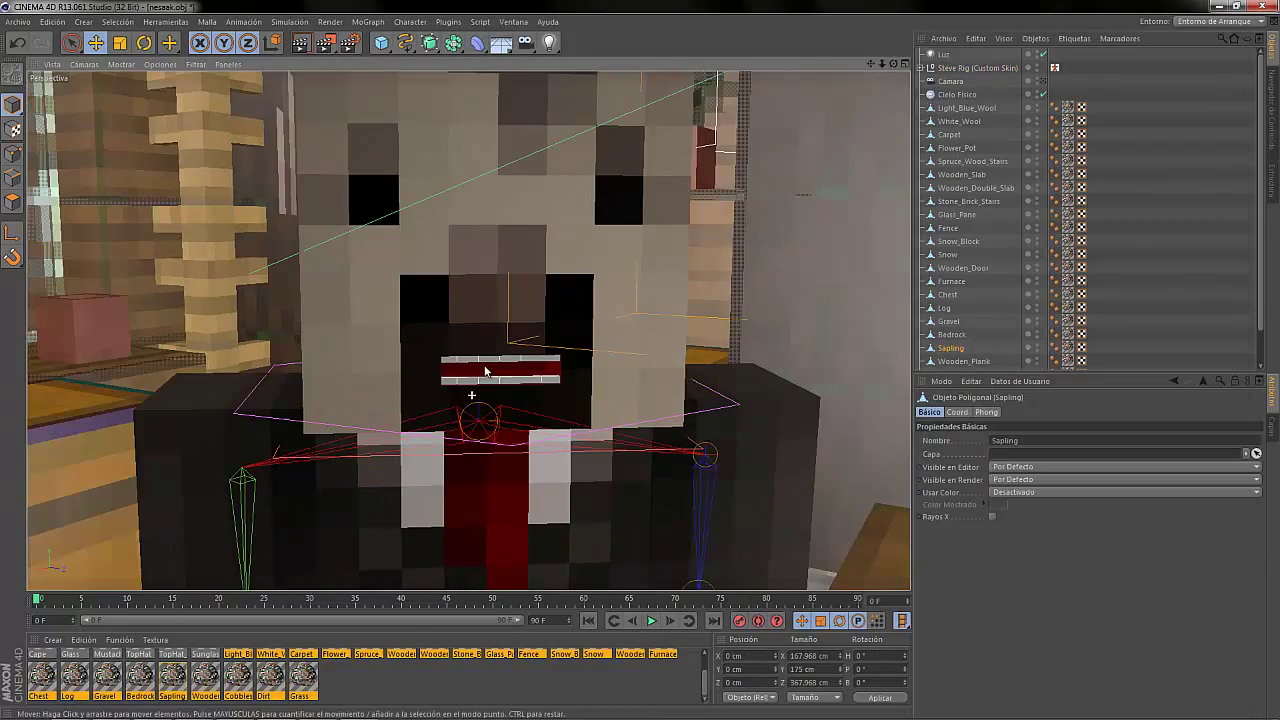
Reshape the character's mouth with the rig's on-screen mouth controls.
click(946, 83)
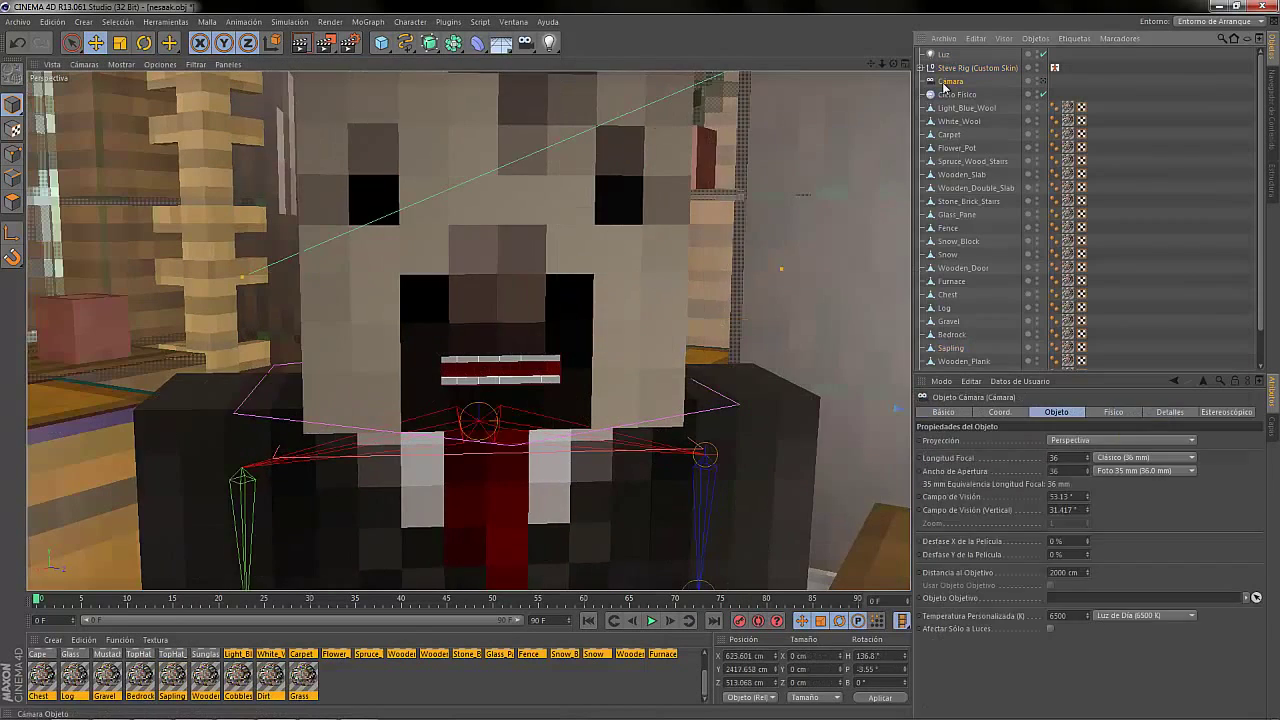
click(970, 68)
drag(847, 449, 840, 441)
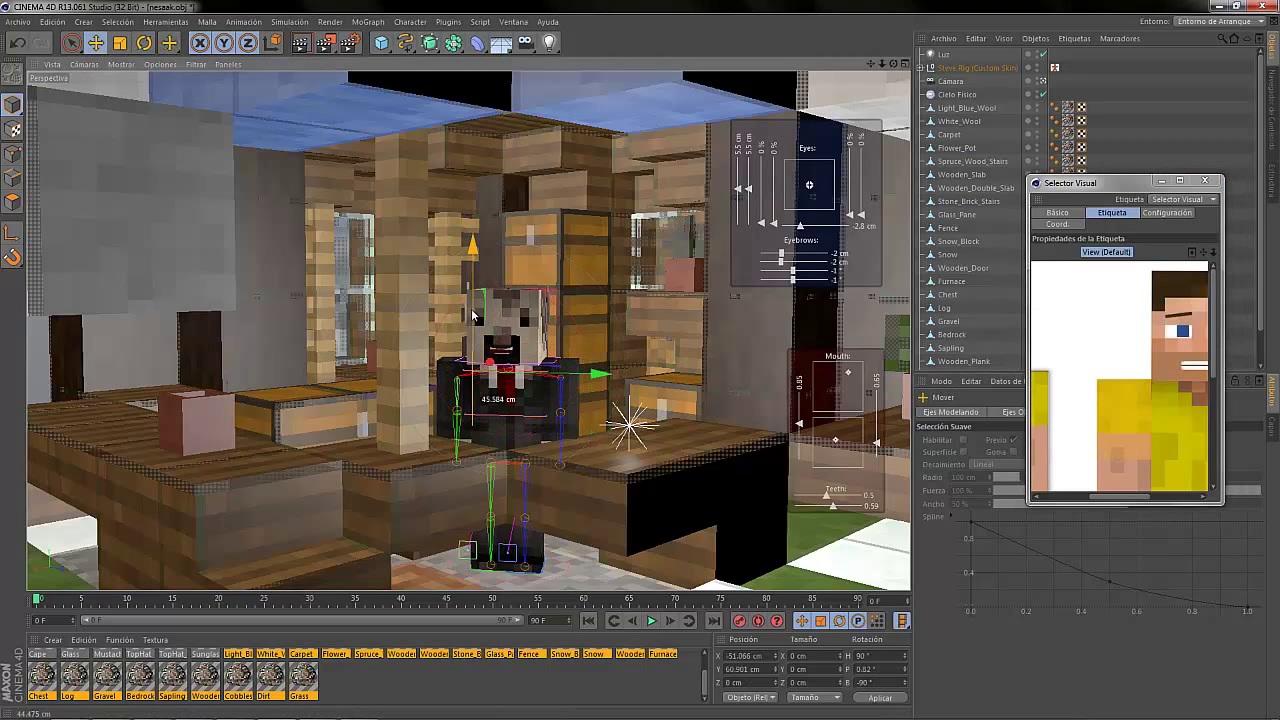
Pose the character's arms by moving the right and left hand controls outward over the counter.
click(470, 407)
drag(387, 416, 403, 435)
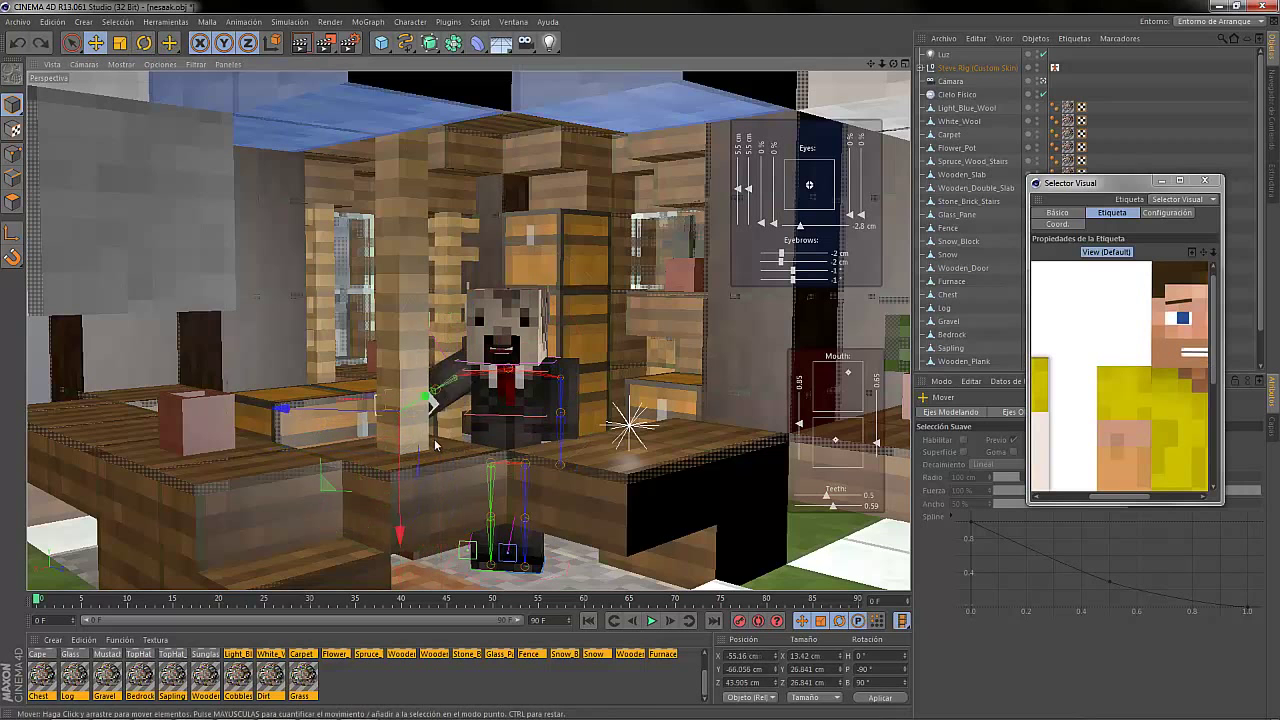
scroll(1125, 472, down, 5)
click(1177, 386)
mouse_move(564, 448)
mouse_down()
mouse_move(566, 418)
mouse_move(572, 450)
mouse_up()
Refine the positions of both hand controls so the arms rest bent at the counter.
scroll(1144, 378, up, 5)
scroll(1144, 378, down, 3)
click(1115, 391)
drag(434, 449, 428, 450)
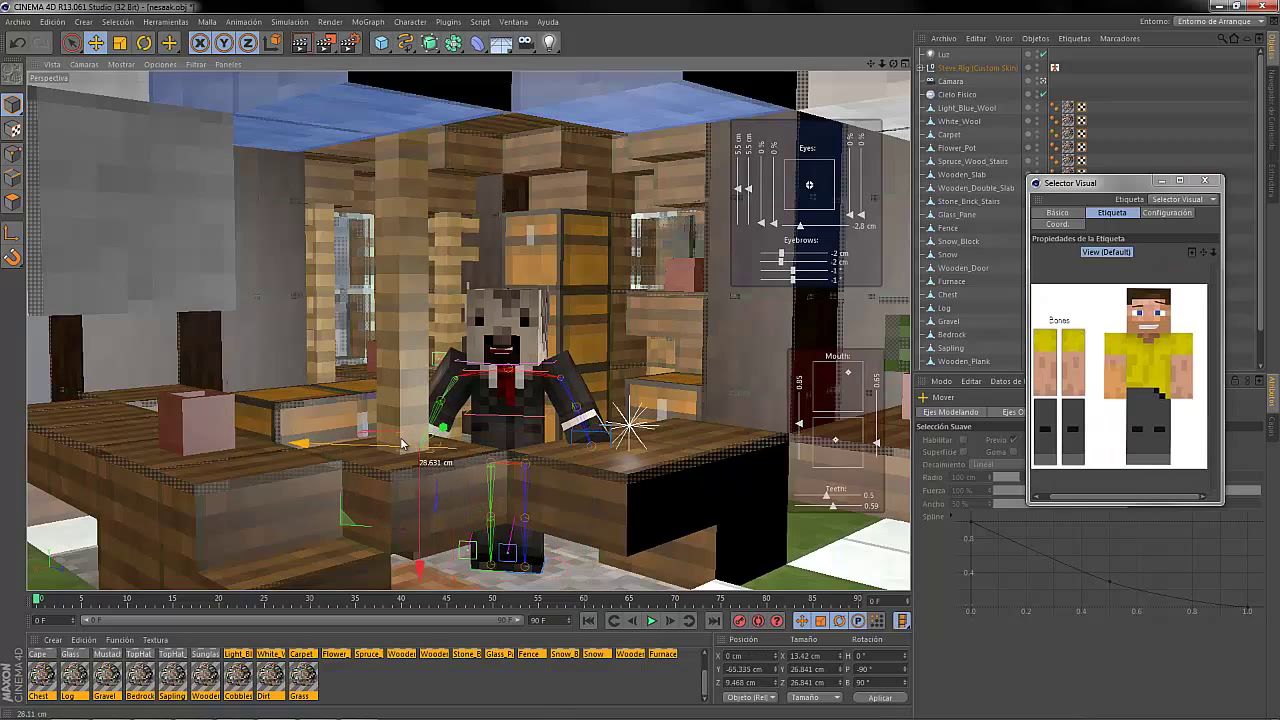
click(588, 445)
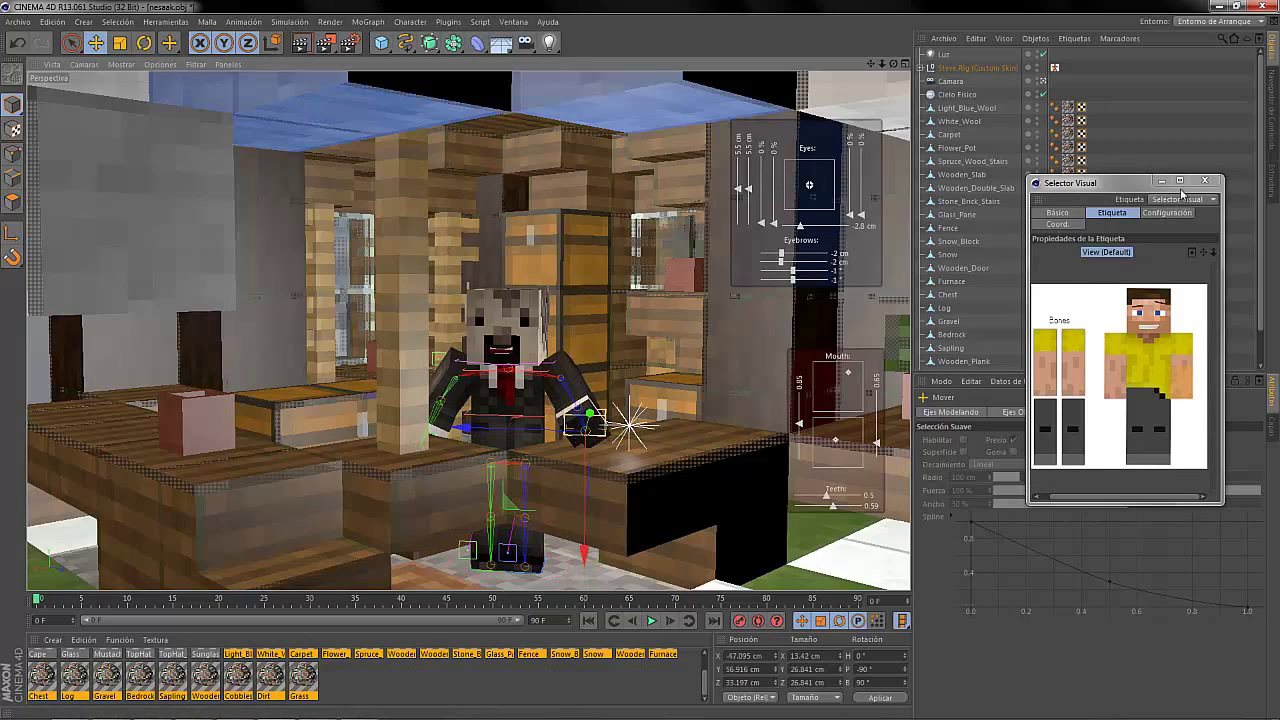
Spread the character's legs by repositioning its foot controls, and close the visual selector.
click(1054, 460)
drag(490, 443, 502, 402)
scroll(1136, 459, down, 5)
click(1156, 441)
click(1148, 386)
click(1148, 362)
click(1205, 181)
Turn on the Steve rig's second/hat layer and turn off its eyebrows, eyes and mouth.
click(976, 68)
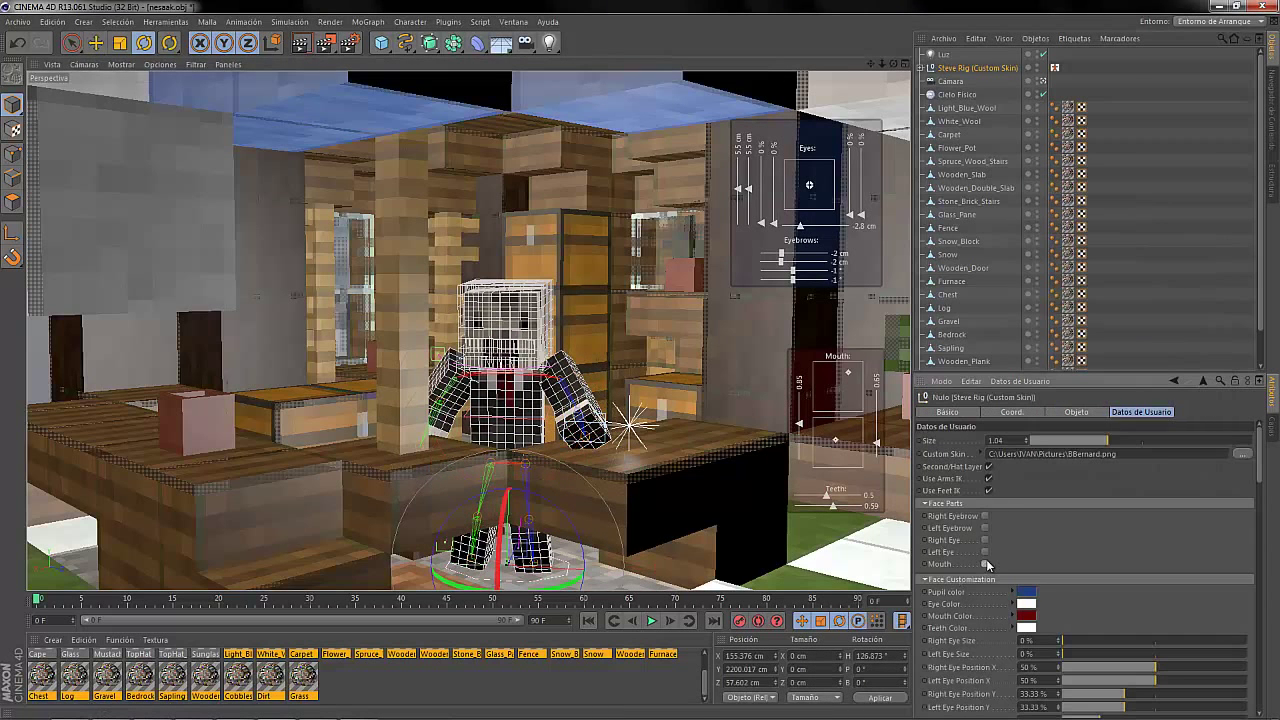
Nudge the character's left hand control slightly along its vertical axis to refine the arm pose.
double_click(1054, 68)
click(1170, 385)
drag(586, 551, 586, 534)
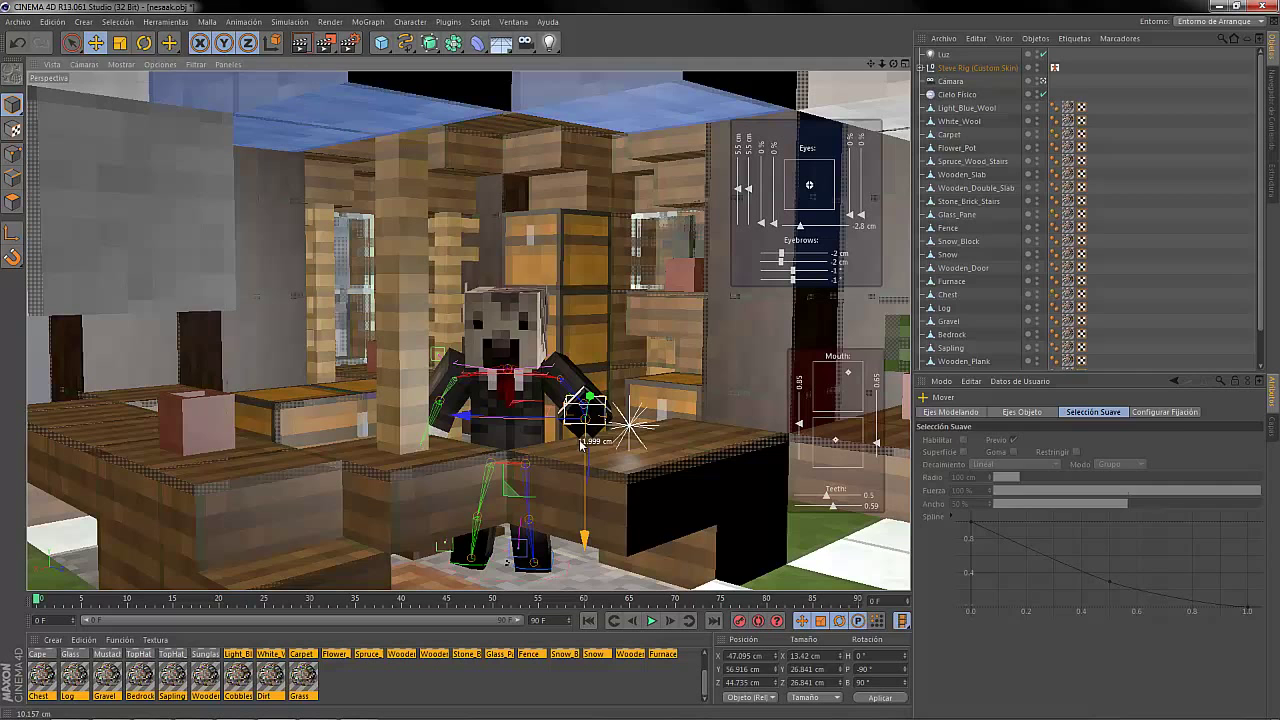
Give the Steve rig a left-hand shovel by turning on Shovel (Left) in its user data.
click(975, 69)
scroll(960, 563, down, 20)
scroll(955, 563, down, 2)
scroll(943, 602, up, 10)
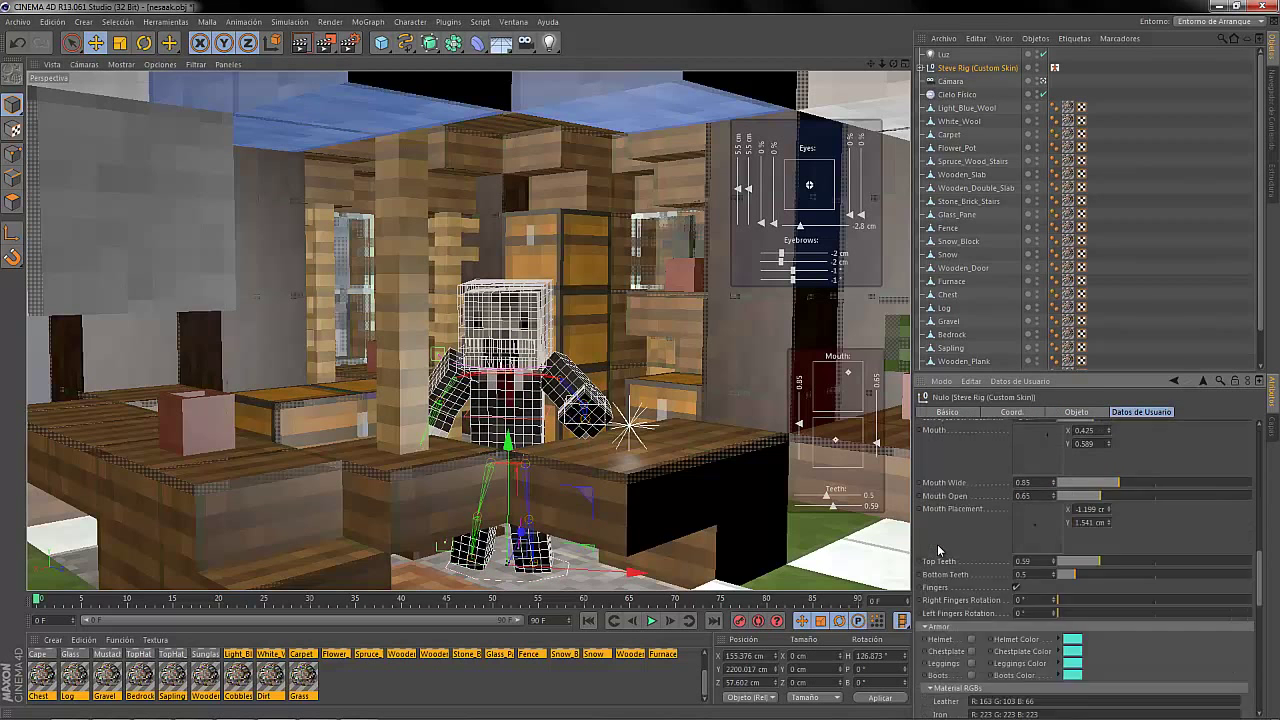
scroll(938, 550, down, 12)
scroll(946, 528, up, 5)
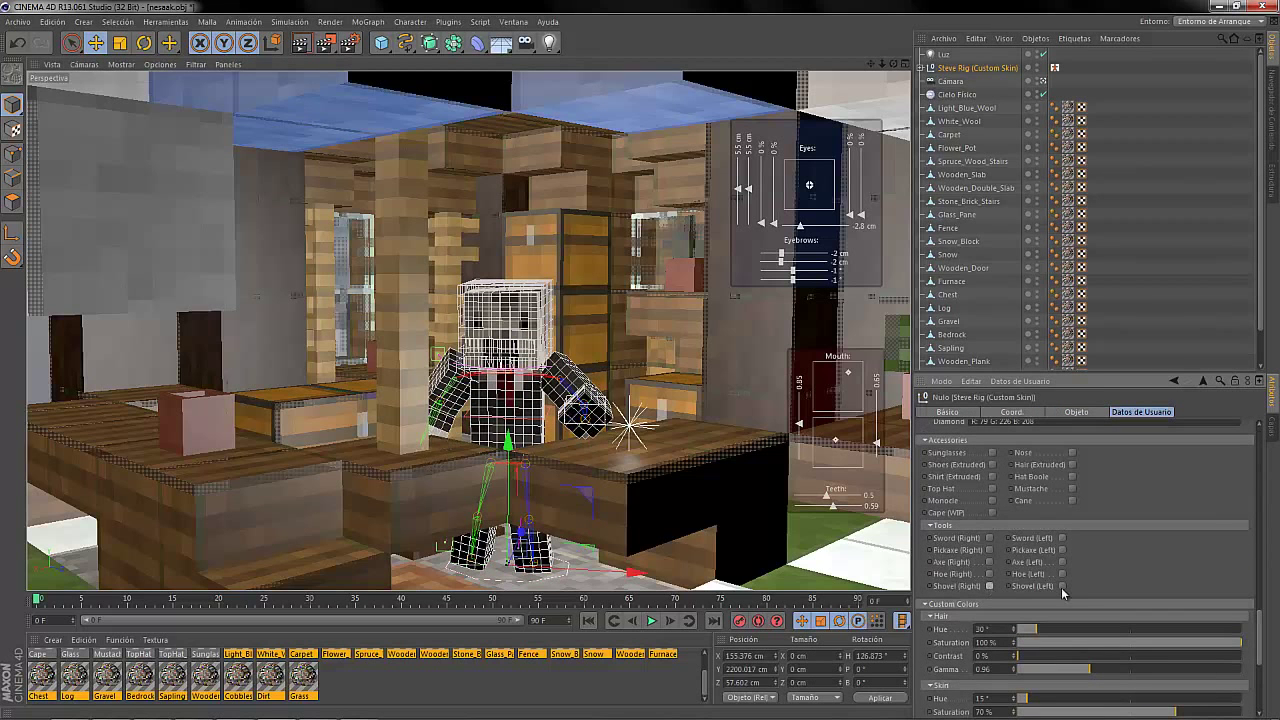
Rotate the shovel in the character's left hand by about 31.5°.
click(145, 43)
click(545, 368)
drag(609, 415, 615, 406)
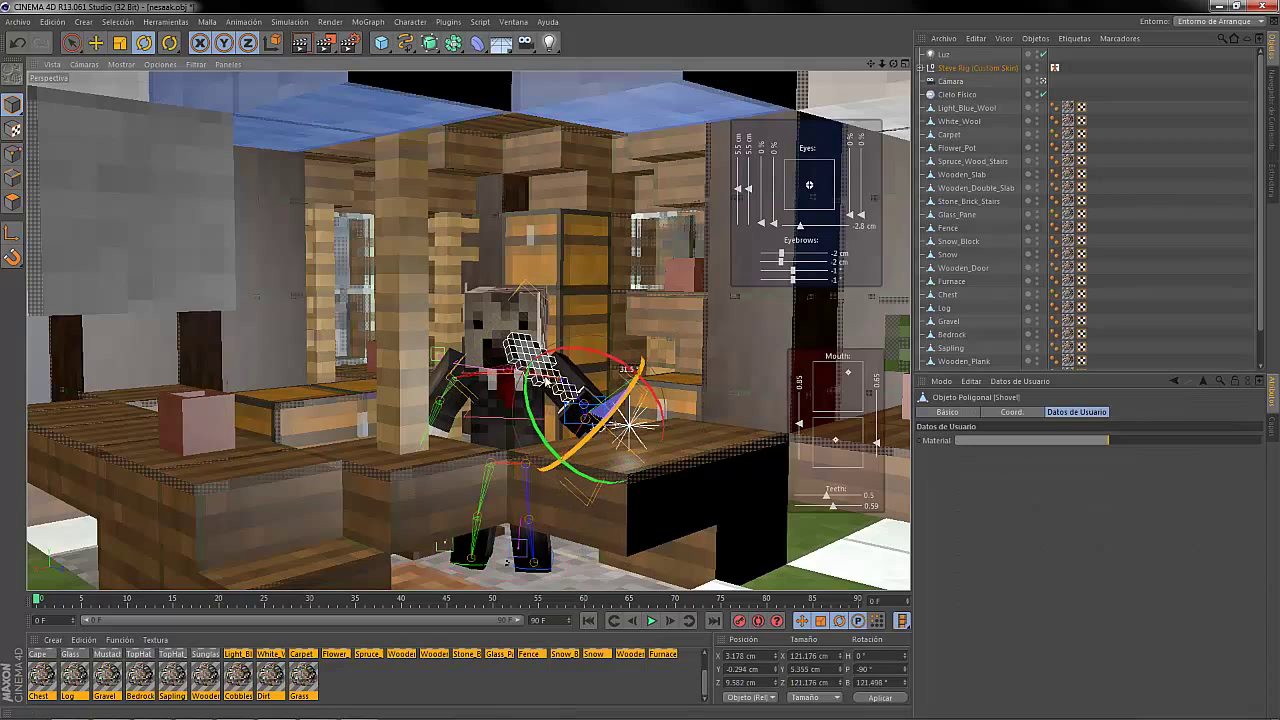
click(514, 342)
click(545, 368)
Check the shovel's basic properties and user data for settings that affect its material.
click(970, 413)
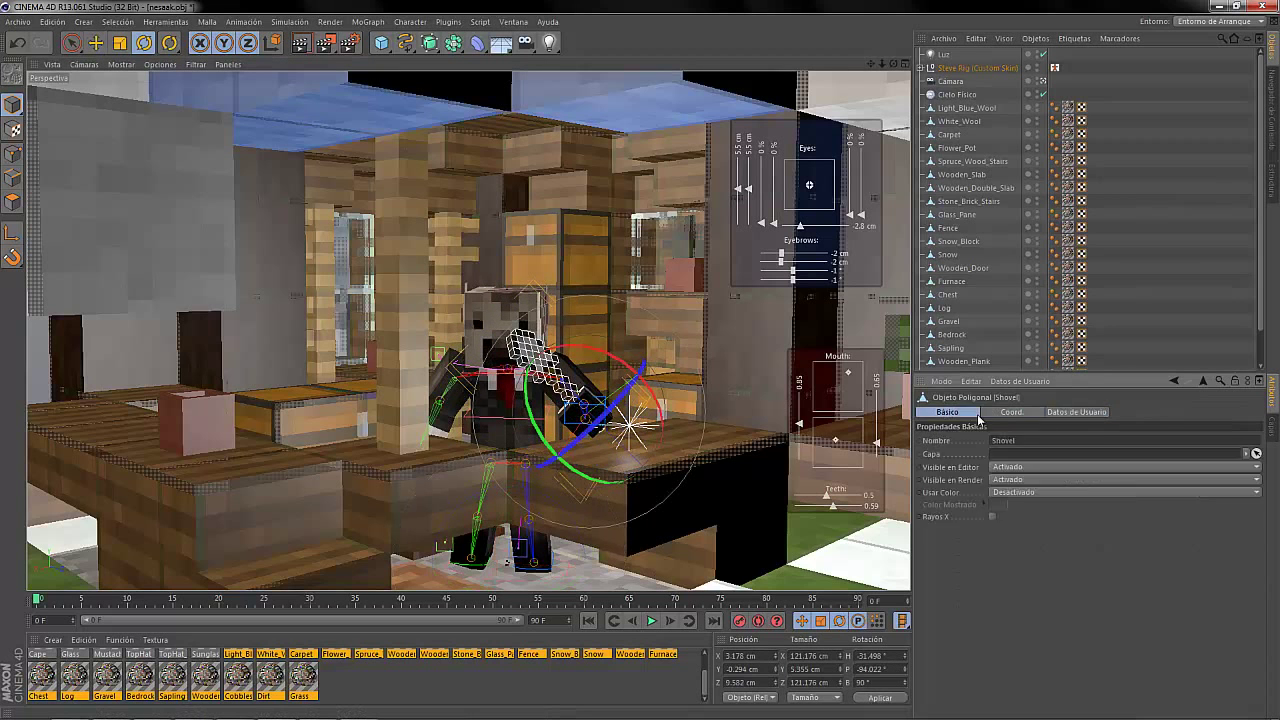
click(1076, 412)
click(977, 68)
scroll(998, 186, down, 1)
scroll(998, 186, up, 1)
Reveal the shovel in the rig's hierarchy under Body Parts, Misc, Accessories and Tools Left, and open its Items material.
click(920, 68)
click(545, 368)
click(927, 108)
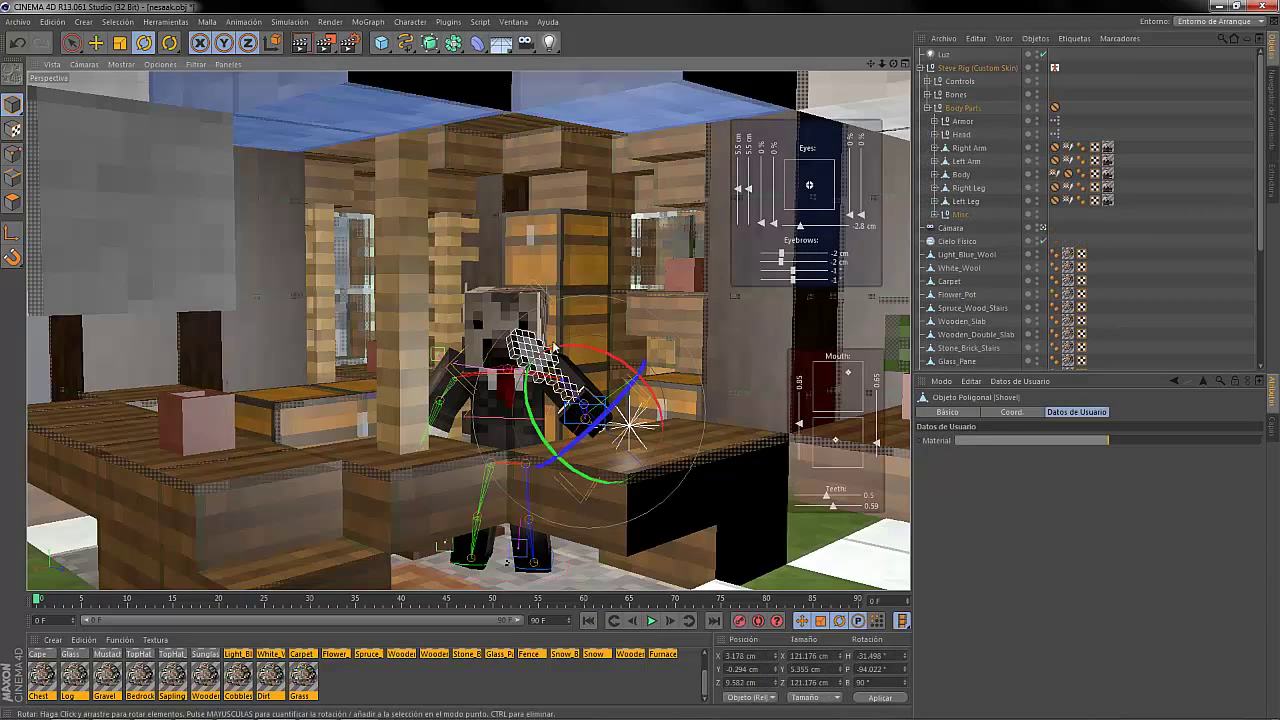
click(935, 215)
click(942, 228)
click(1083, 268)
Wrap the Items material's colour texture in a Capa (Layer) shader and edit its layers.
click(1012, 413)
click(977, 413)
click(991, 580)
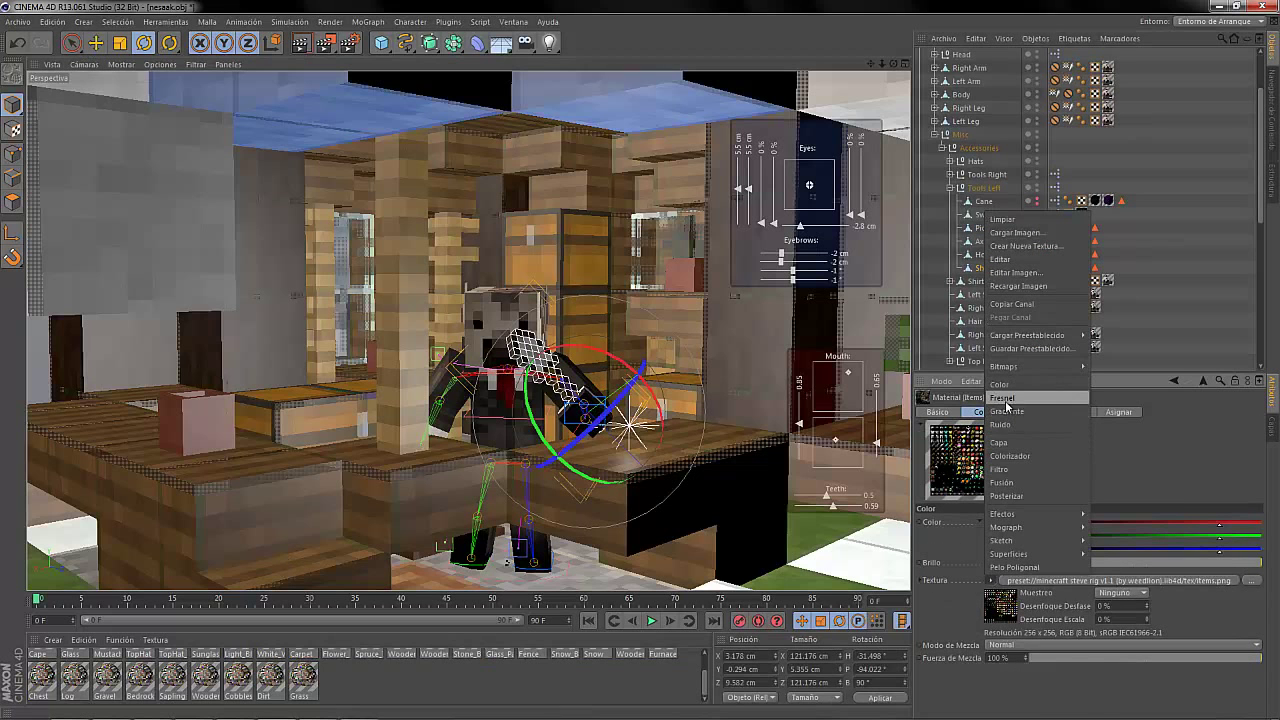
click(1019, 443)
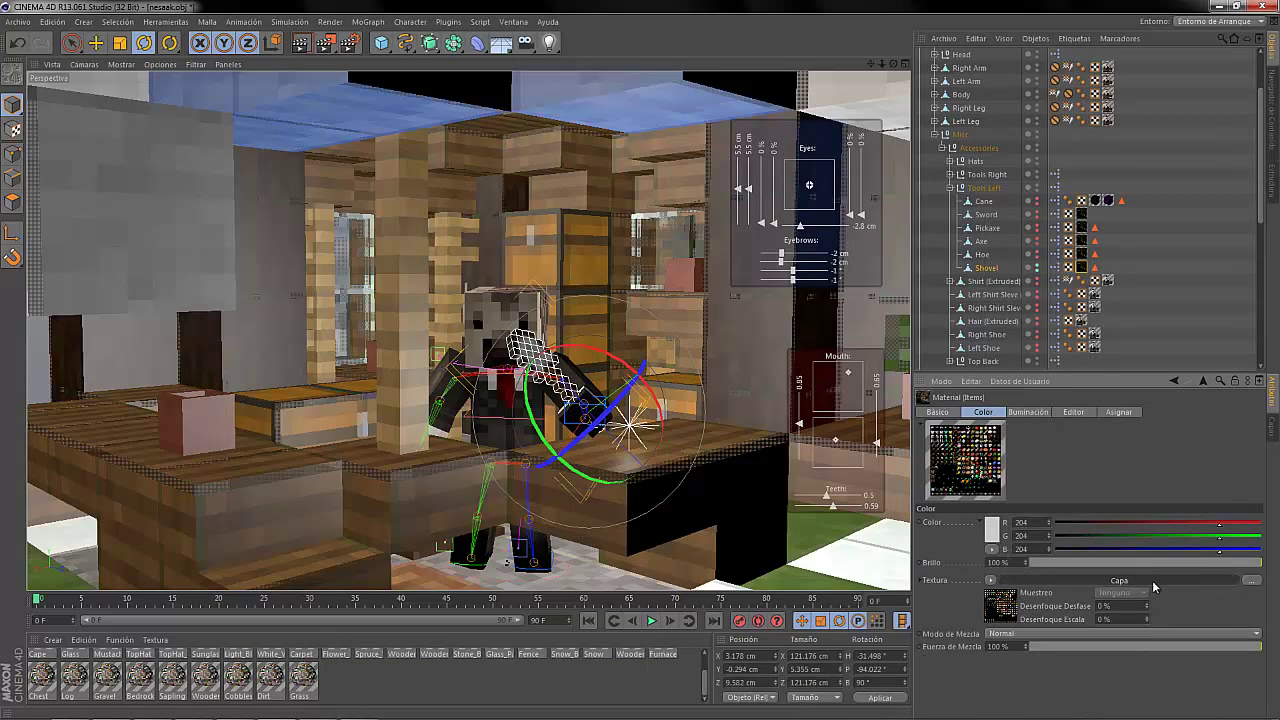
click(1155, 583)
click(987, 536)
click(1040, 537)
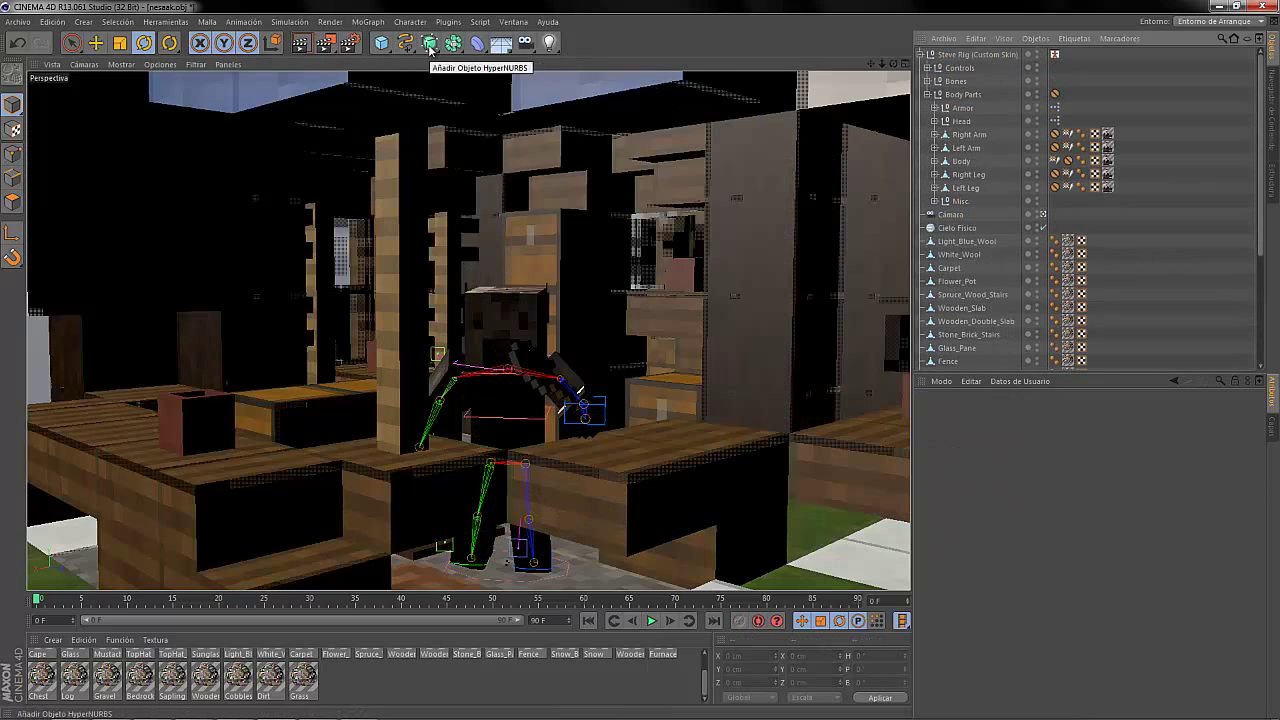
Start the interactive render region and place it over the character behind the counter.
key(alt+r)
click(434, 122)
drag(441, 131, 537, 252)
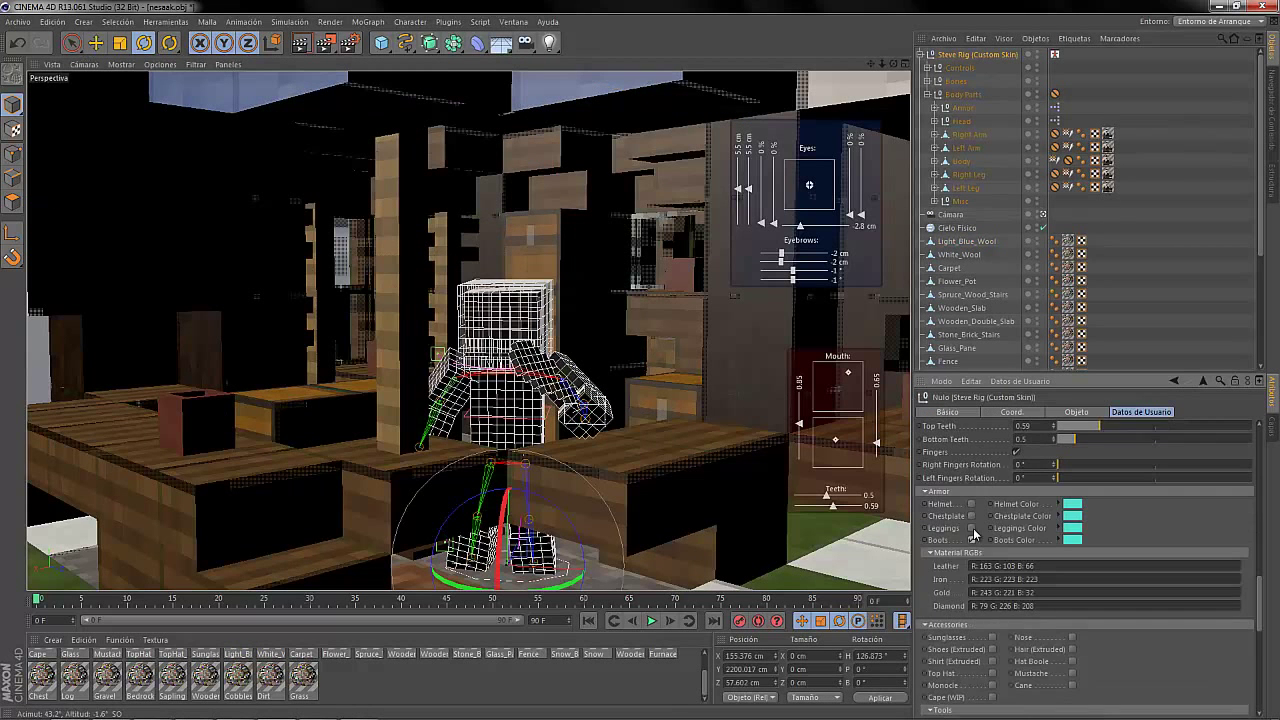
Equip the Steve rig with chestplate, leggings and boots, turn on its nose, and close the interactive render region.
scroll(962, 548, down, 3)
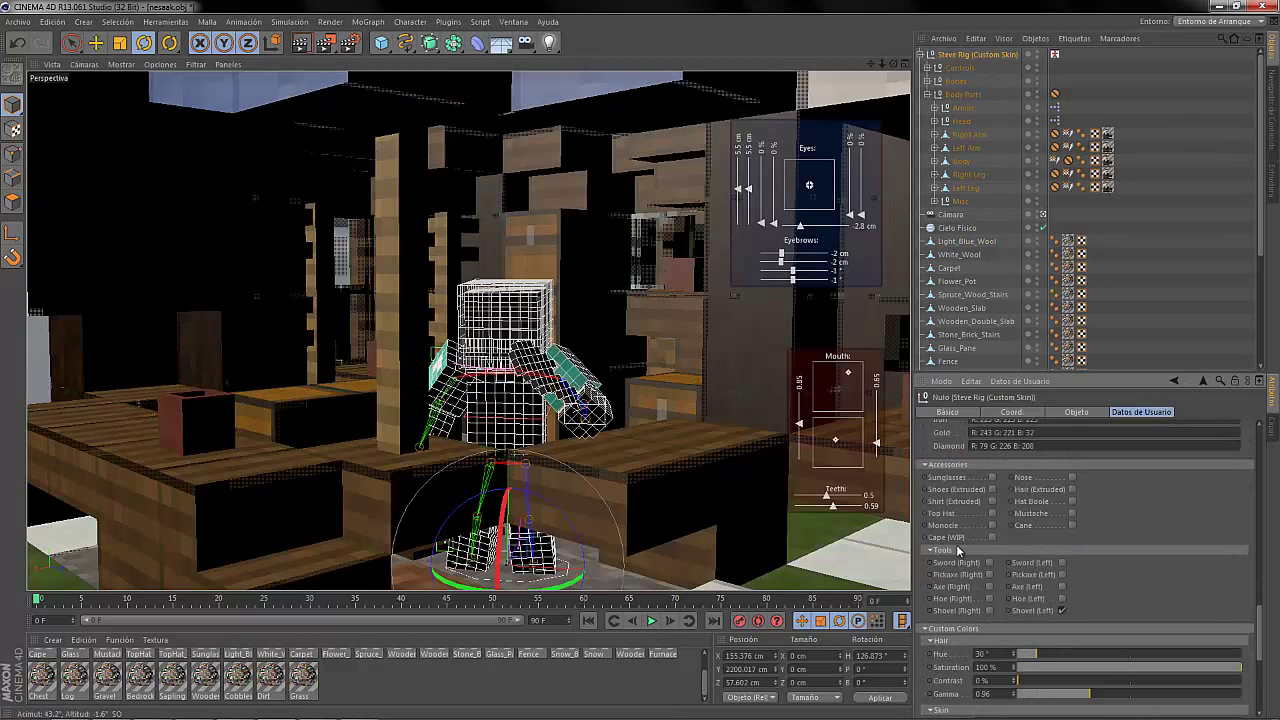
click(1073, 478)
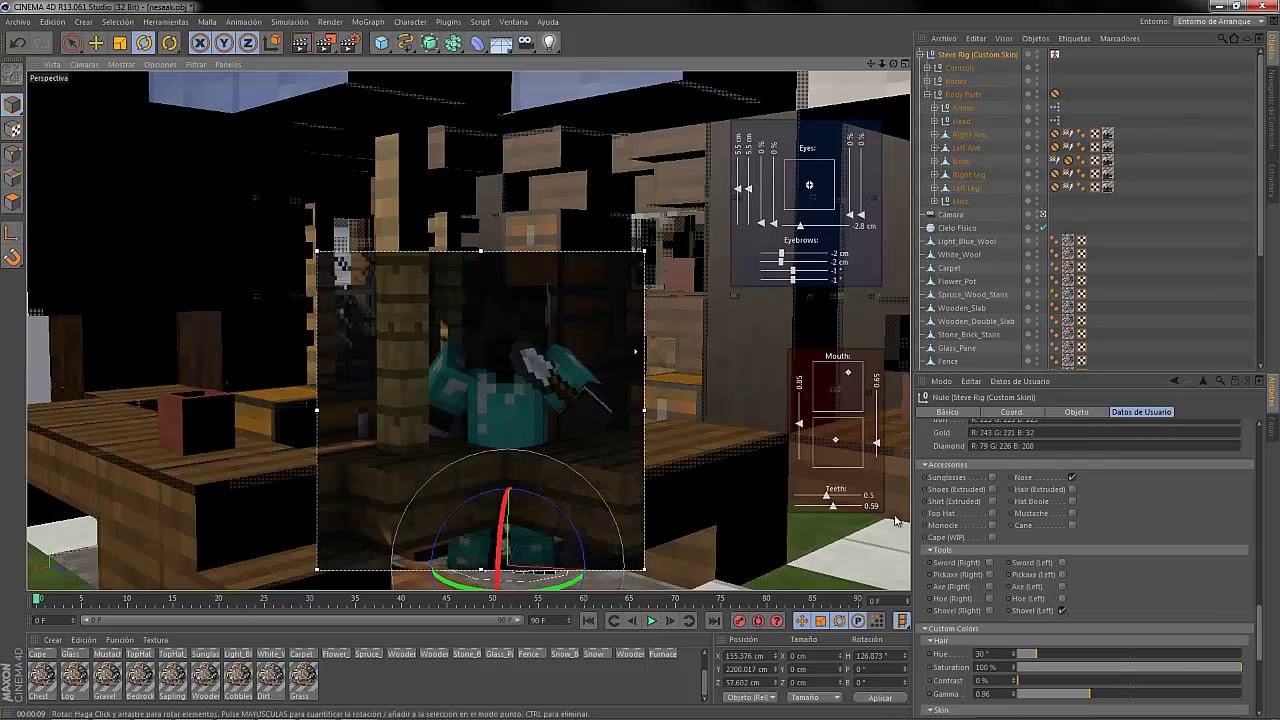
scroll(956, 560, down, 1)
scroll(952, 575, up, 8)
scroll(960, 580, down, 5)
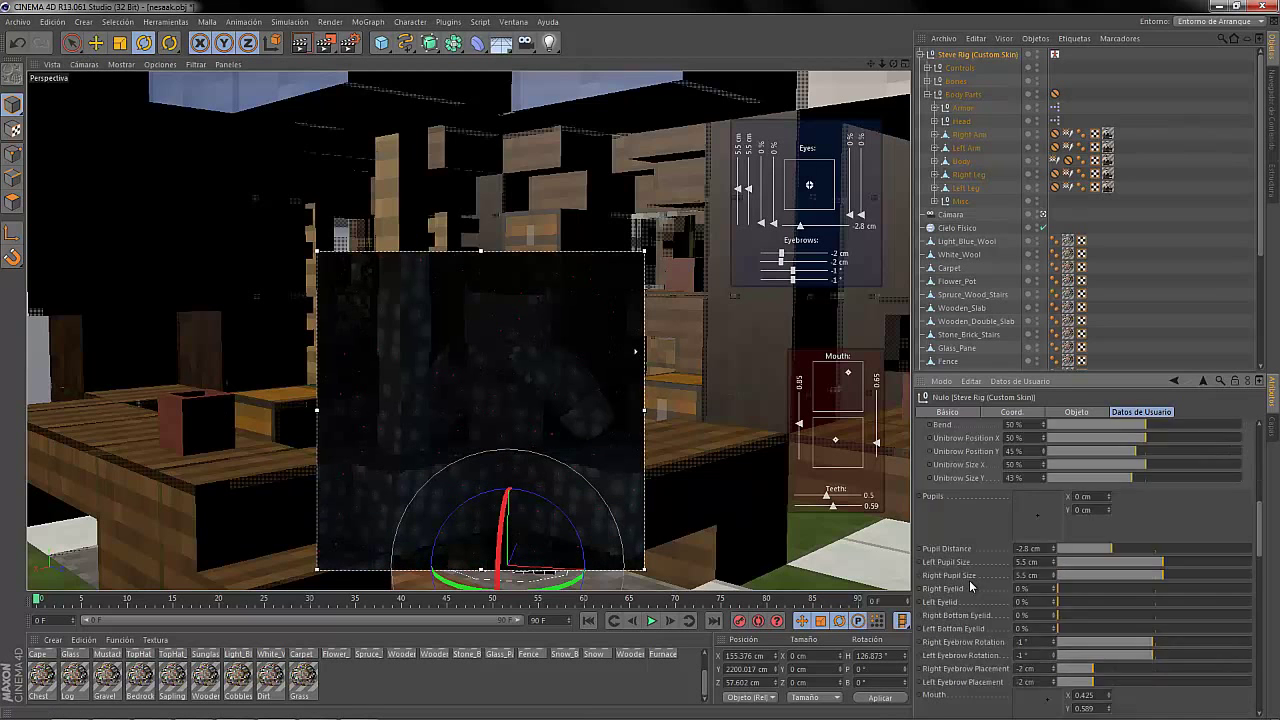
key(alt+r)
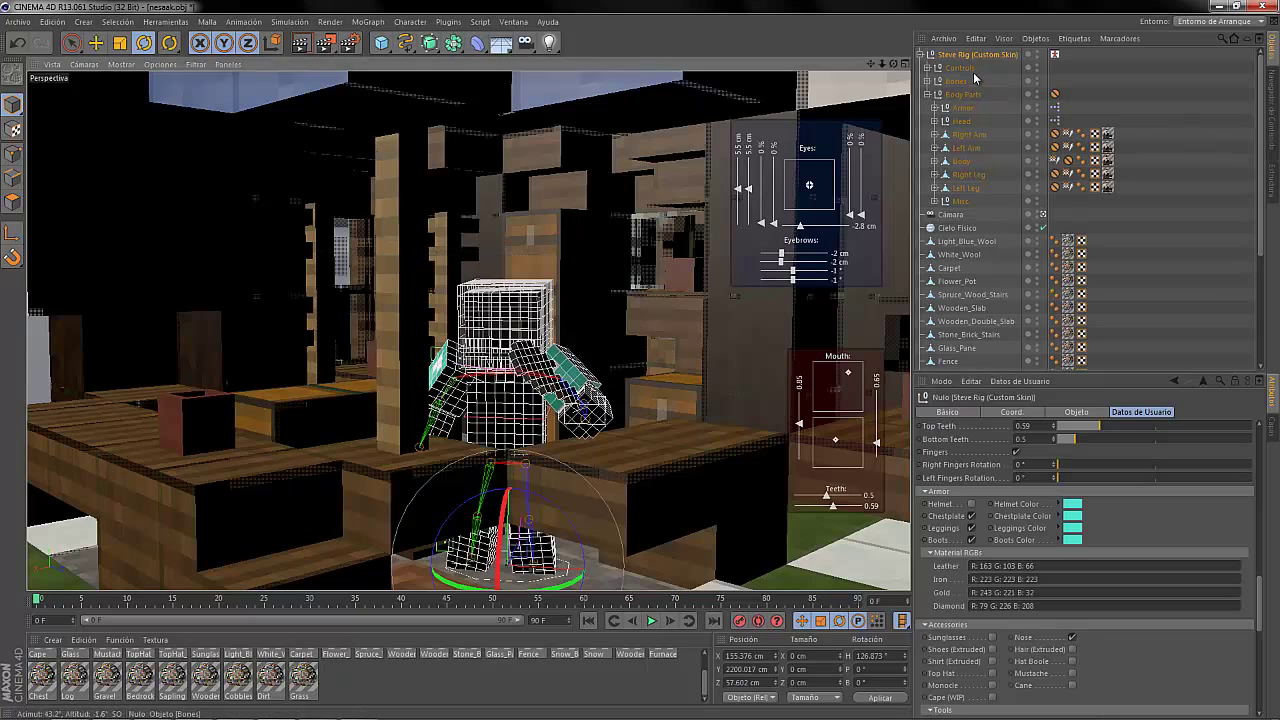
Set the physical sky's time to 10:00:00 and preview the lighting in the interactive render region.
click(920, 55)
click(955, 82)
click(1102, 414)
click(1145, 464)
click(1073, 462)
key(alt+r)
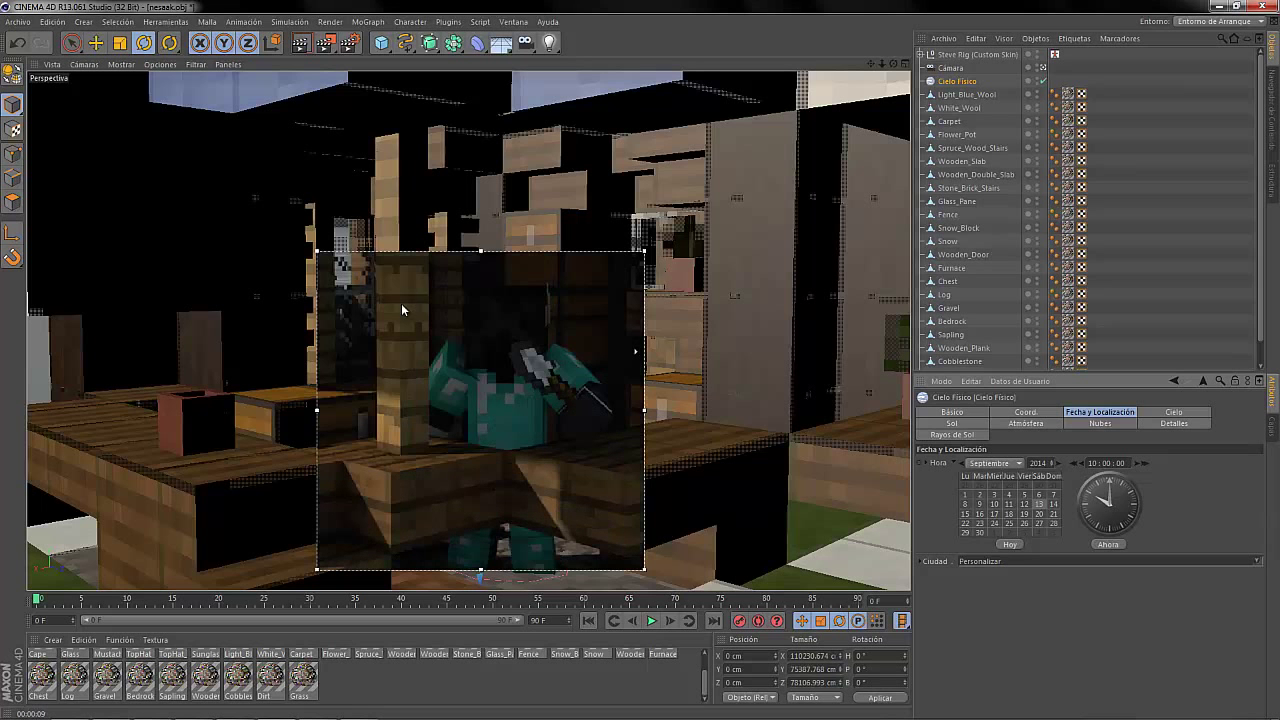
key(alt+r)
Leave the camera view for the outside of the shop and add the Bookcase 3D model from the Decoration presets.
click(1043, 68)
drag(893, 63, 893, 64)
click(19, 22)
click(38, 54)
click(56, 162)
double_click(152, 188)
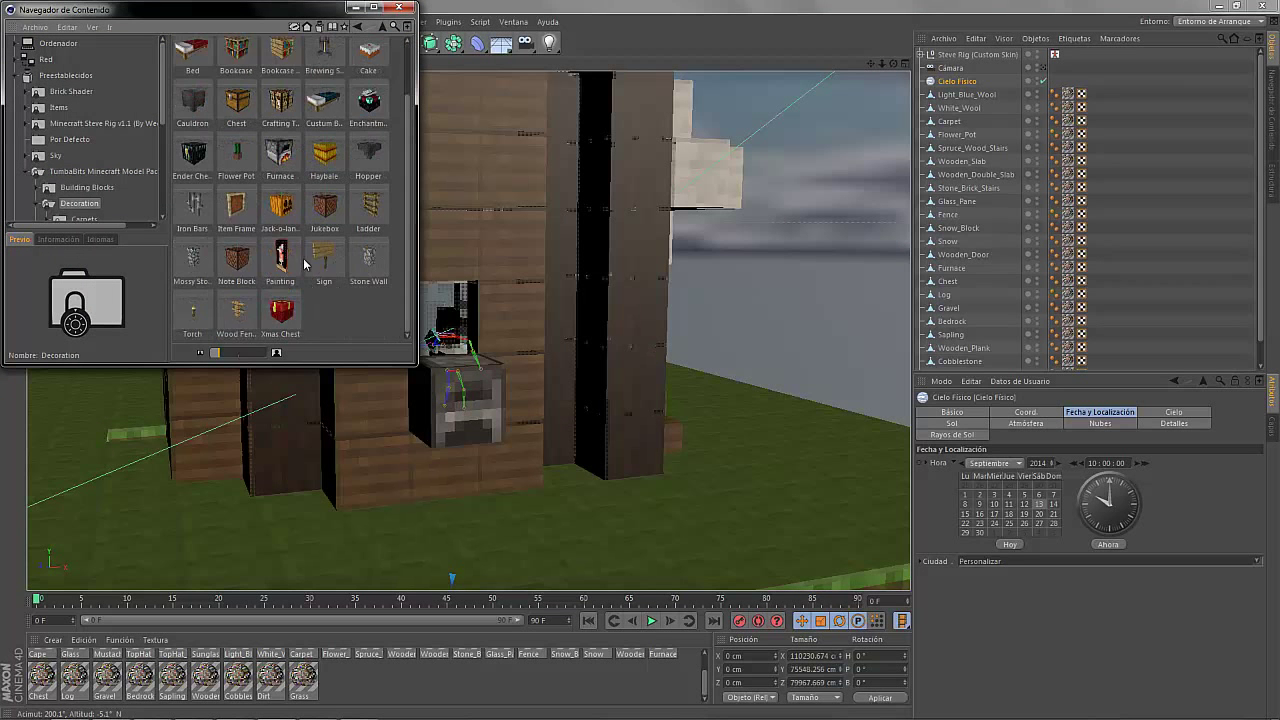
double_click(280, 114)
click(398, 8)
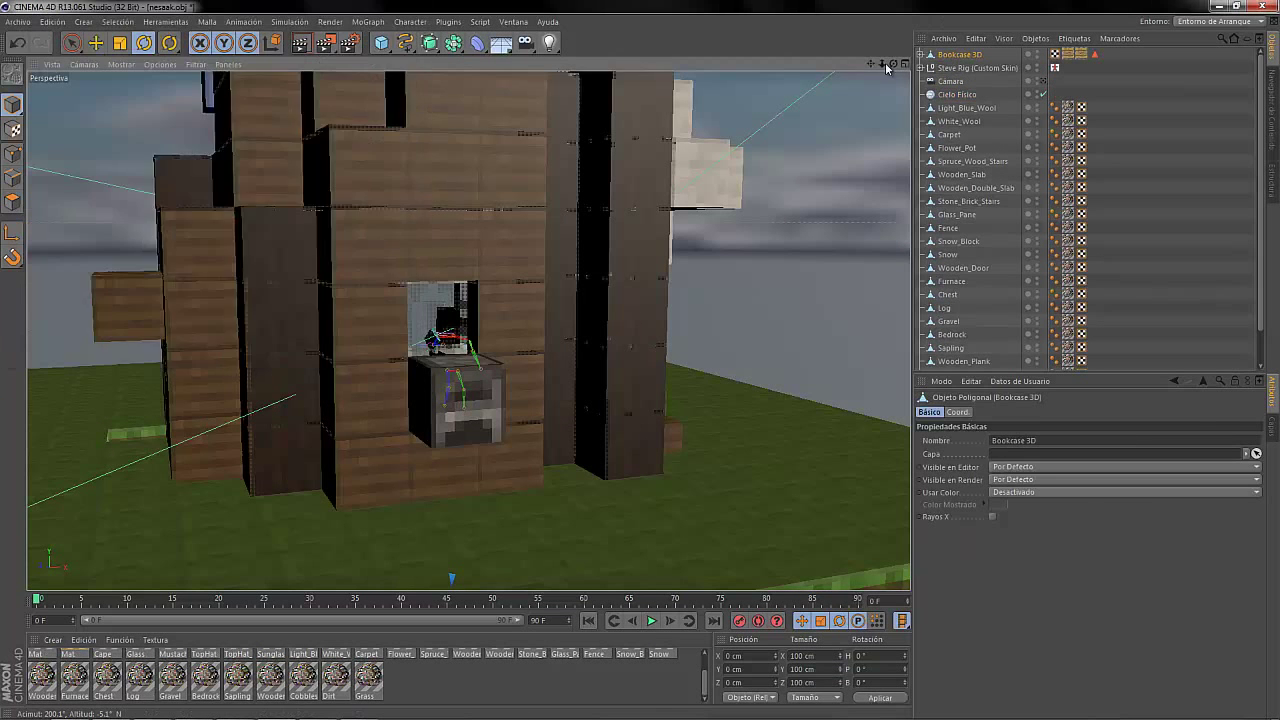
Lift the bookcase vertically to about Y 2277 cm, up to the shop building.
drag(882, 63, 868, 67)
click(96, 43)
drag(461, 382, 490, 269)
scroll(480, 280, up, 8)
drag(437, 313, 437, 224)
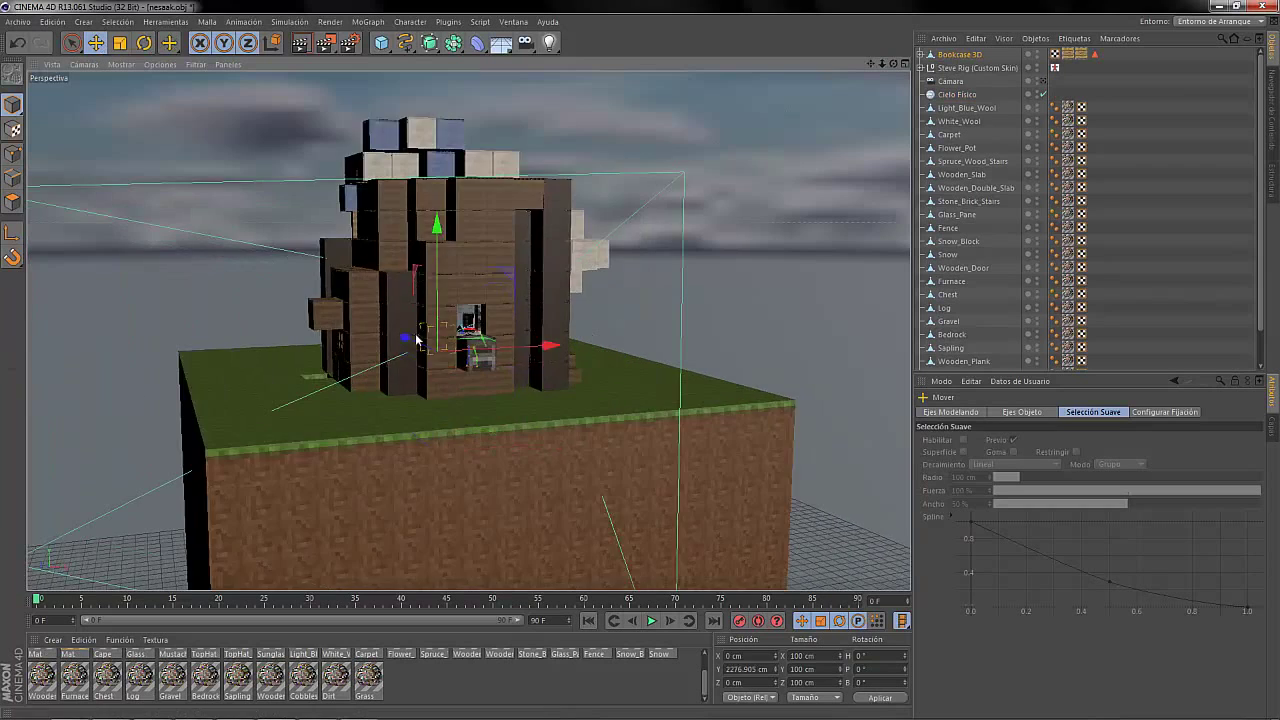
Fit the bookcase into the wall opening above the furnace, at about X -50.6, Y 2401.9, Z -548.3 cm.
drag(412, 338, 484, 366)
scroll(490, 366, up, 5)
drag(597, 352, 597, 266)
scroll(376, 204, up, 5)
drag(808, 438, 676, 428)
drag(520, 420, 401, 364)
drag(549, 377, 597, 376)
drag(457, 349, 474, 355)
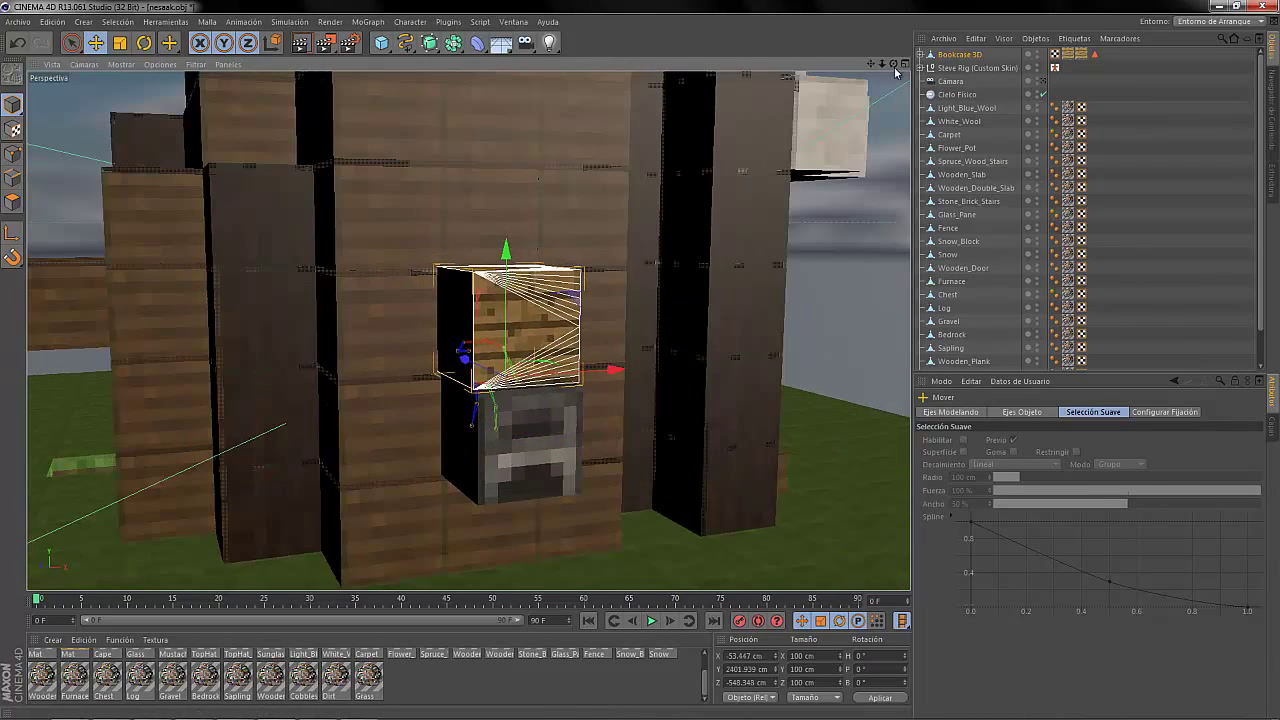
drag(894, 66, 790, 68)
drag(626, 390, 632, 390)
Return to the camera view and preview the shop's back wall with the interactive render region.
click(1043, 81)
key(alt+r)
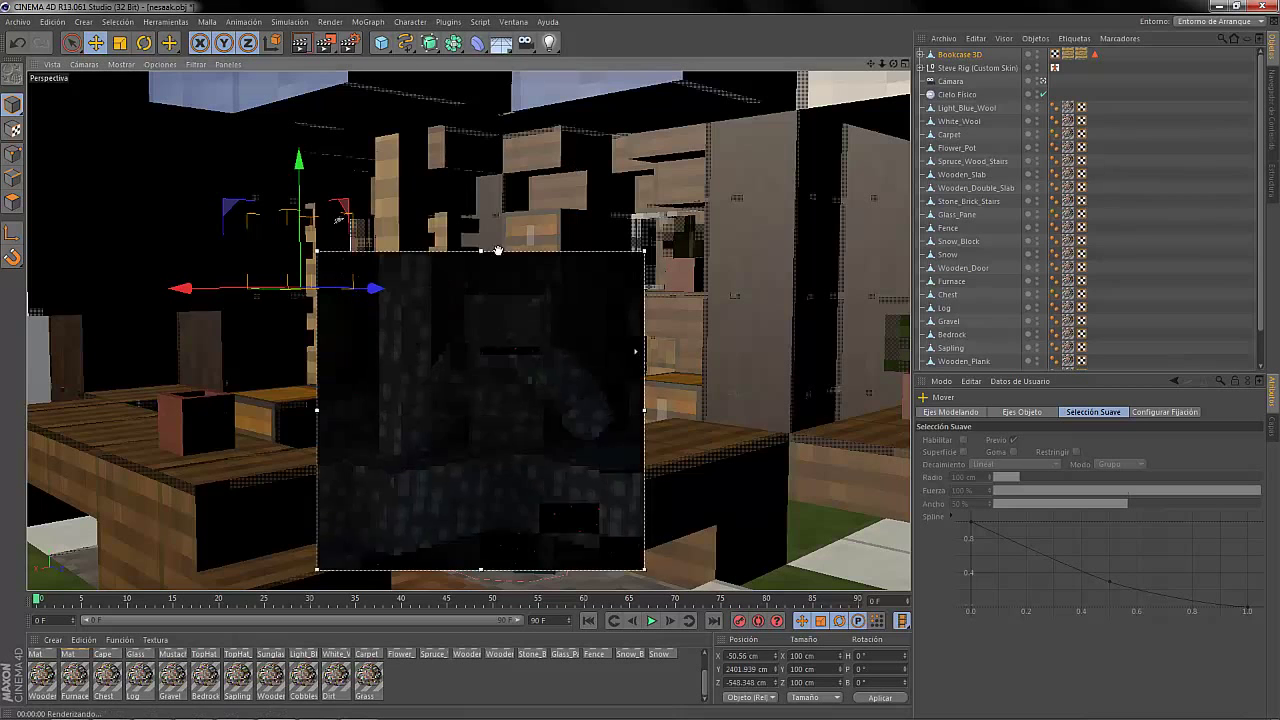
drag(497, 251, 400, 167)
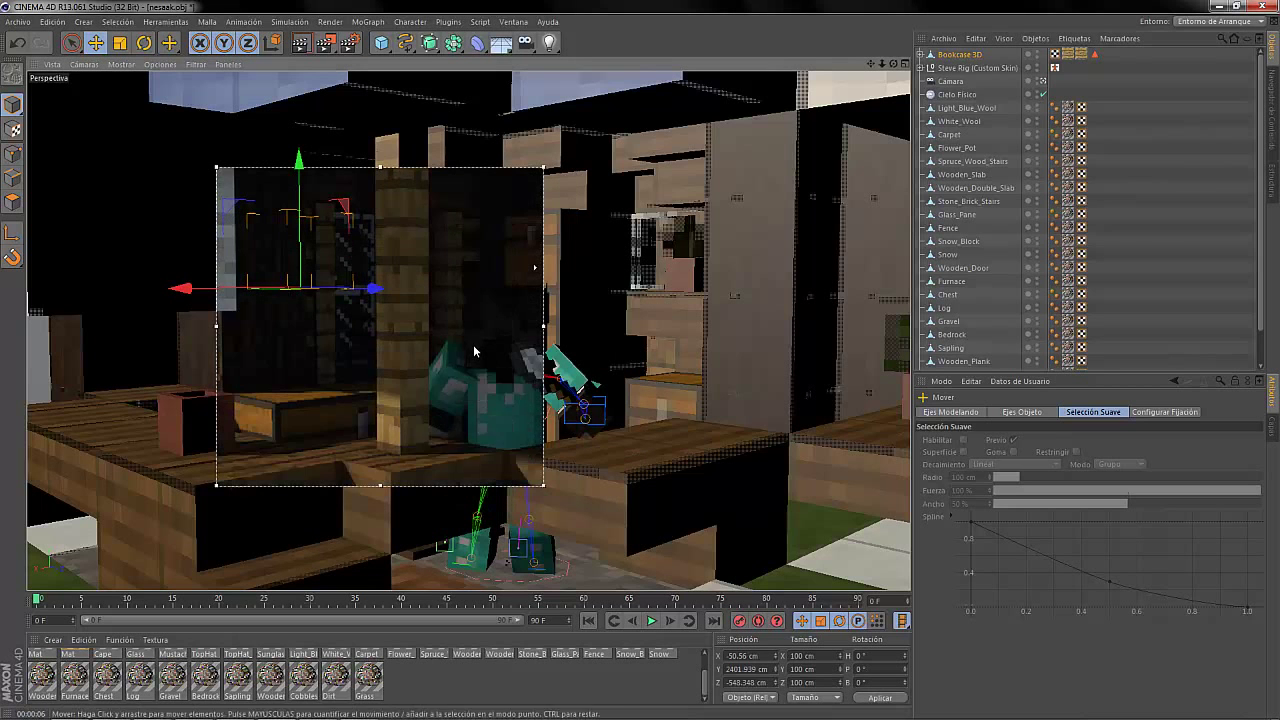
Close the interactive render region and render the scene in the Picture Viewer.
key(alt+r)
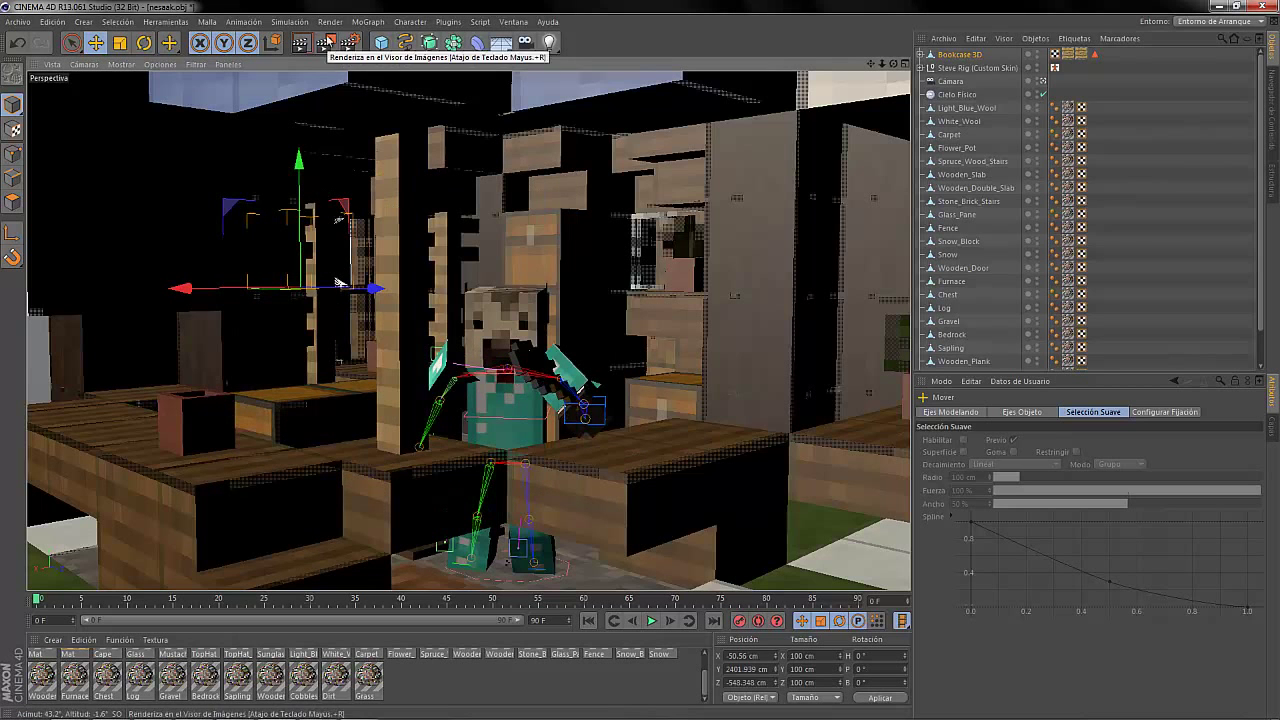
click(348, 43)
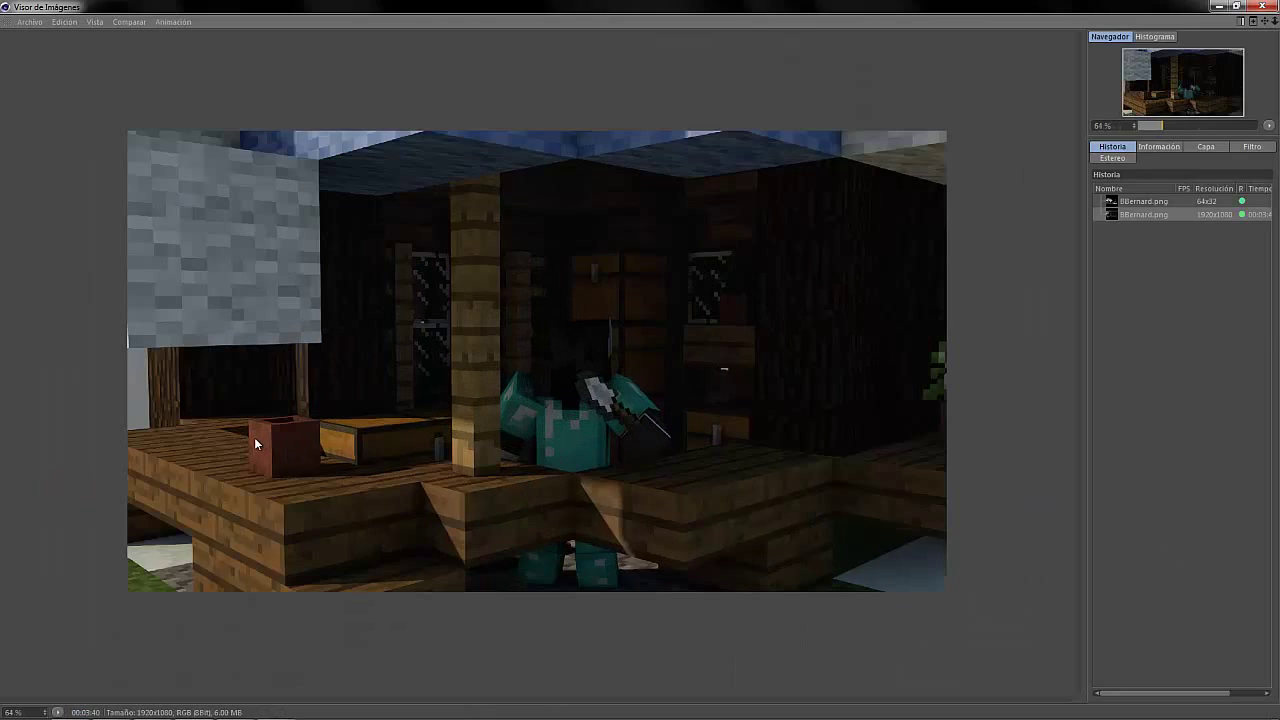